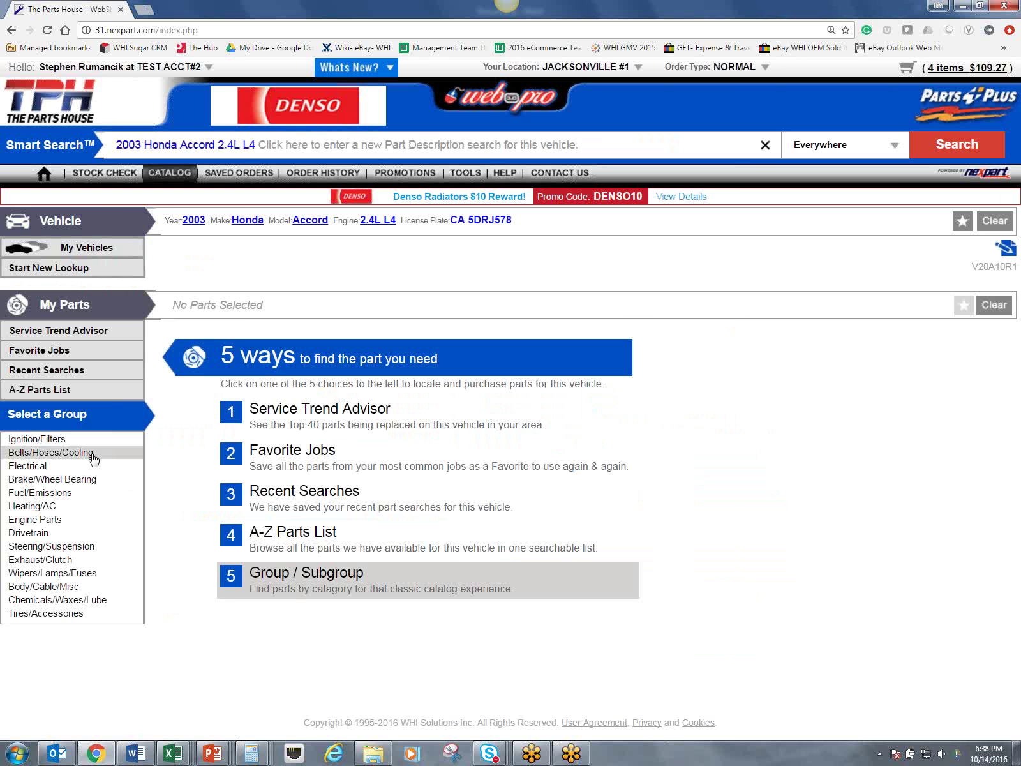
Select Air Filter in the Ignition/Filters group for the 2003 Honda Accord and display its catalog parts.
left_click(55, 446)
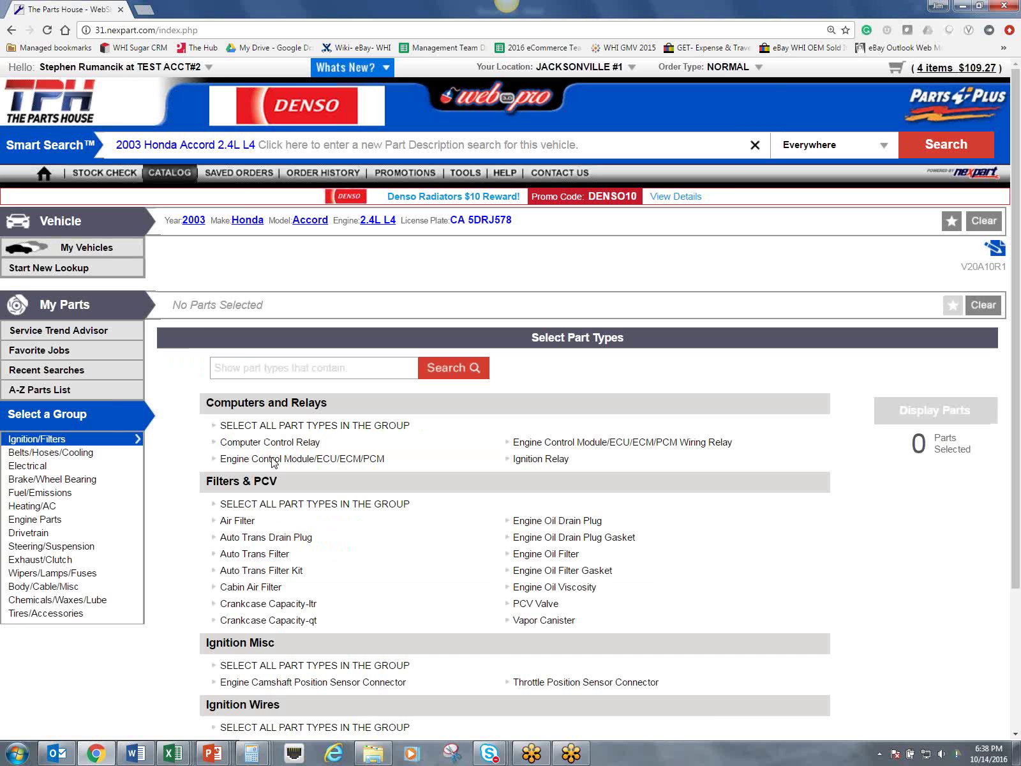
left_click(387, 521)
left_click(899, 410)
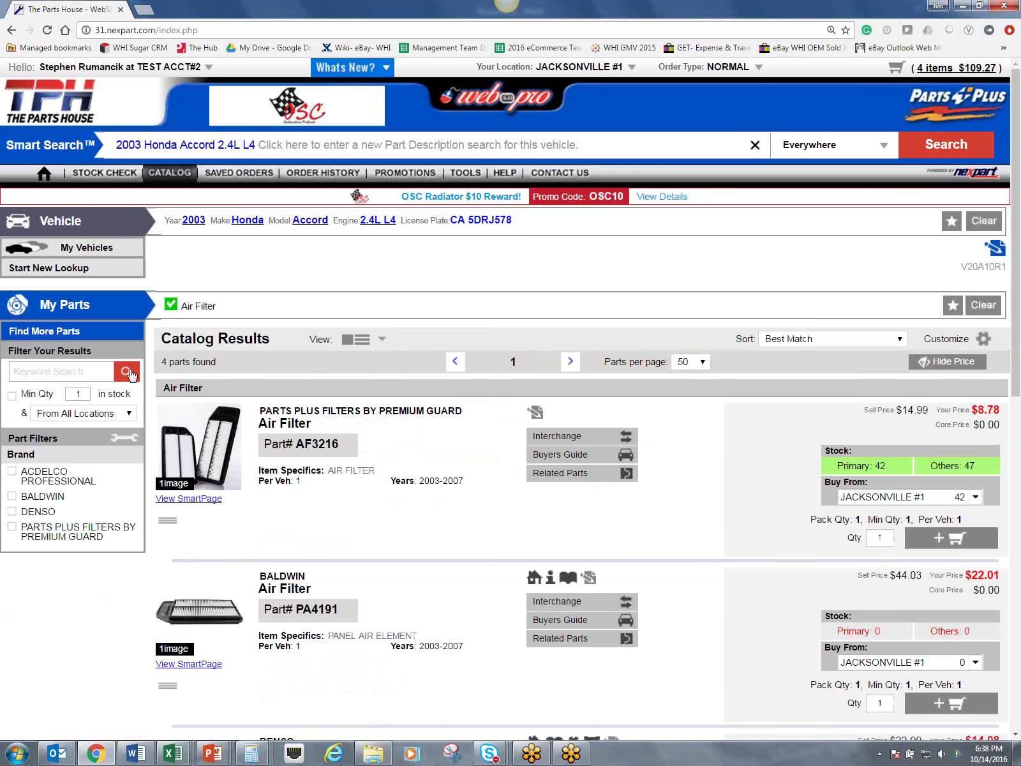
Search the A-Z parts list for part types containing "sensors", and repeat the search with "sensor".
left_click(86, 332)
left_click(196, 389)
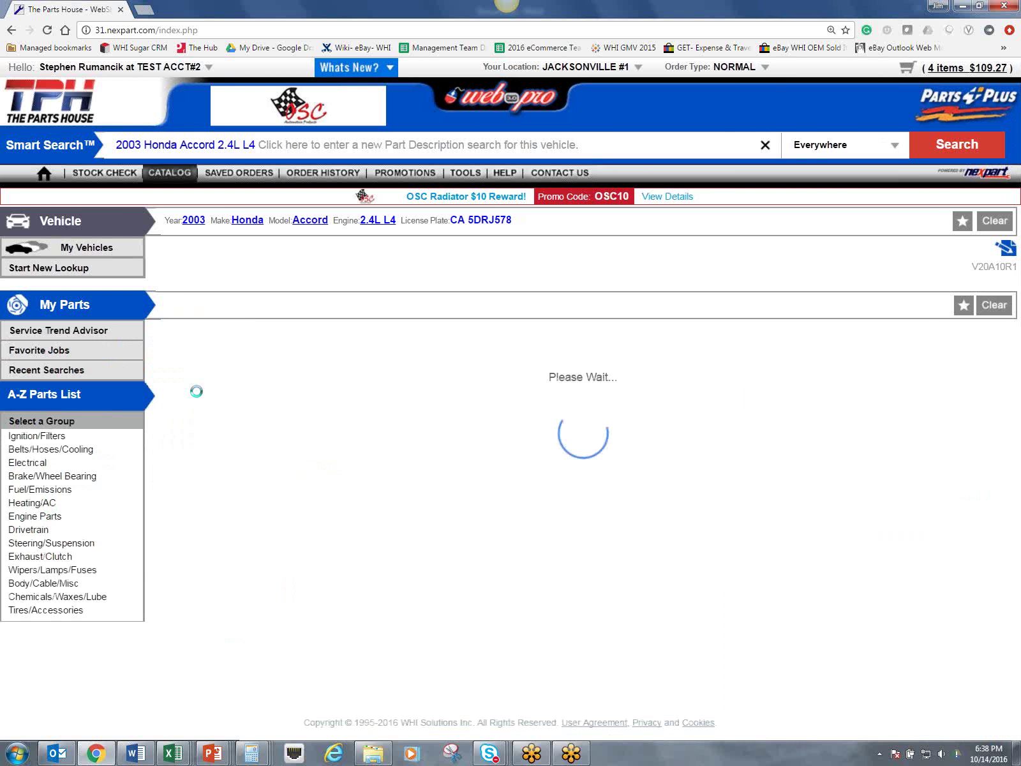
left_click(291, 402)
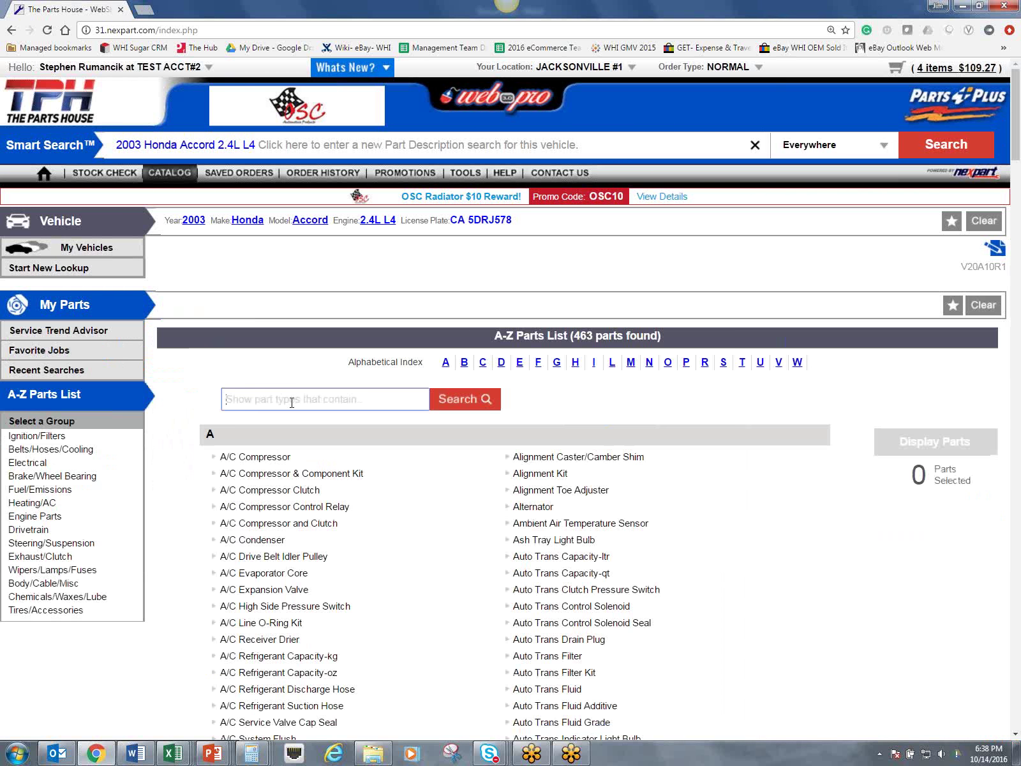
type("sensors")
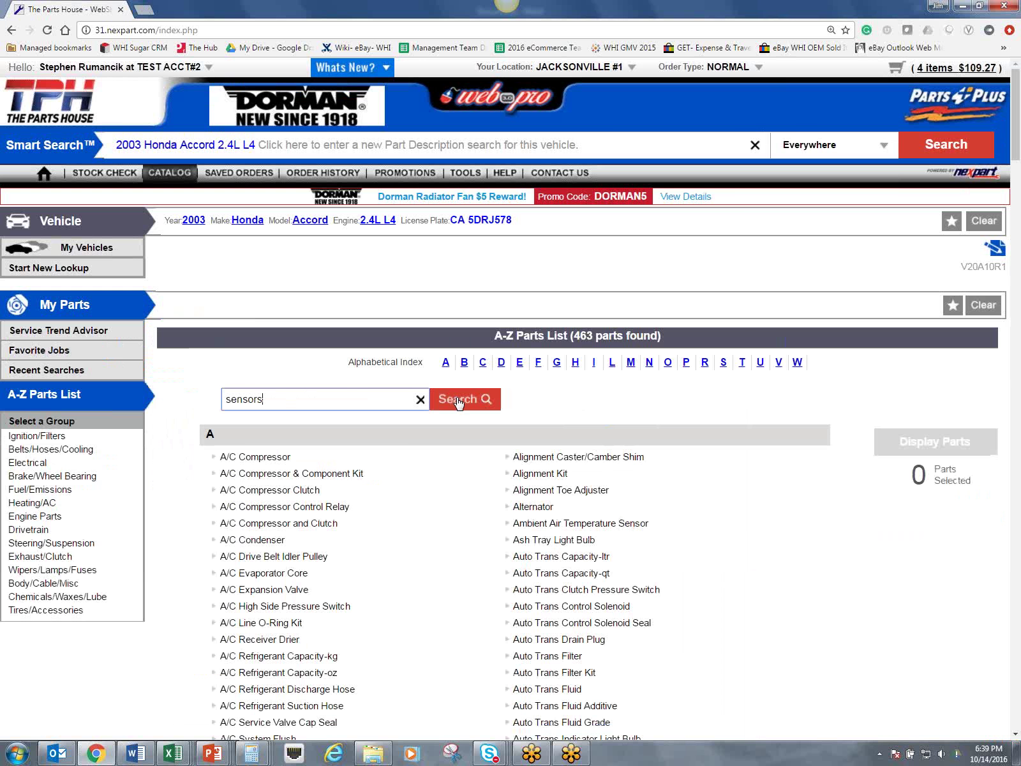
left_click(457, 401)
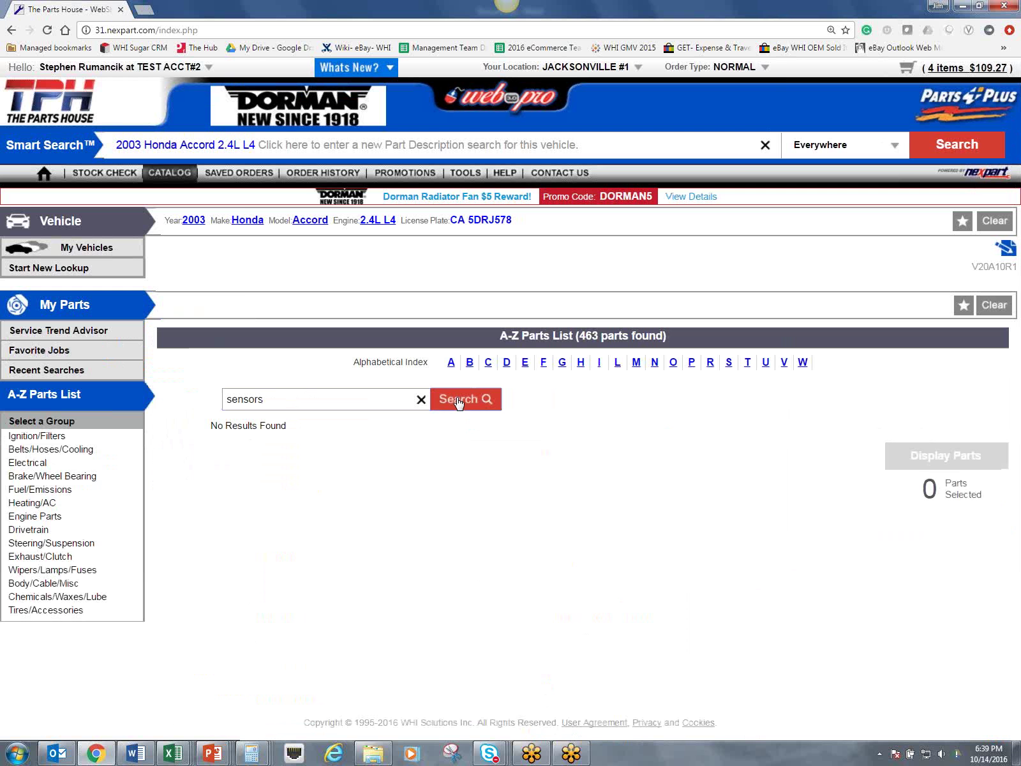
left_click(347, 402)
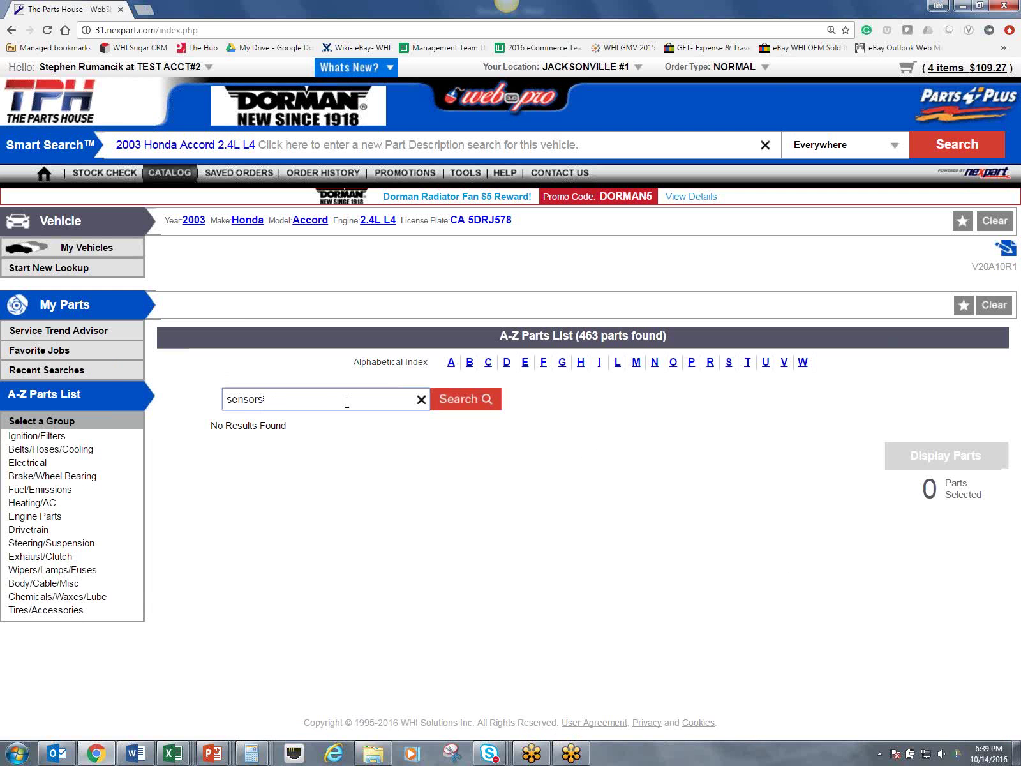
left_click(446, 400)
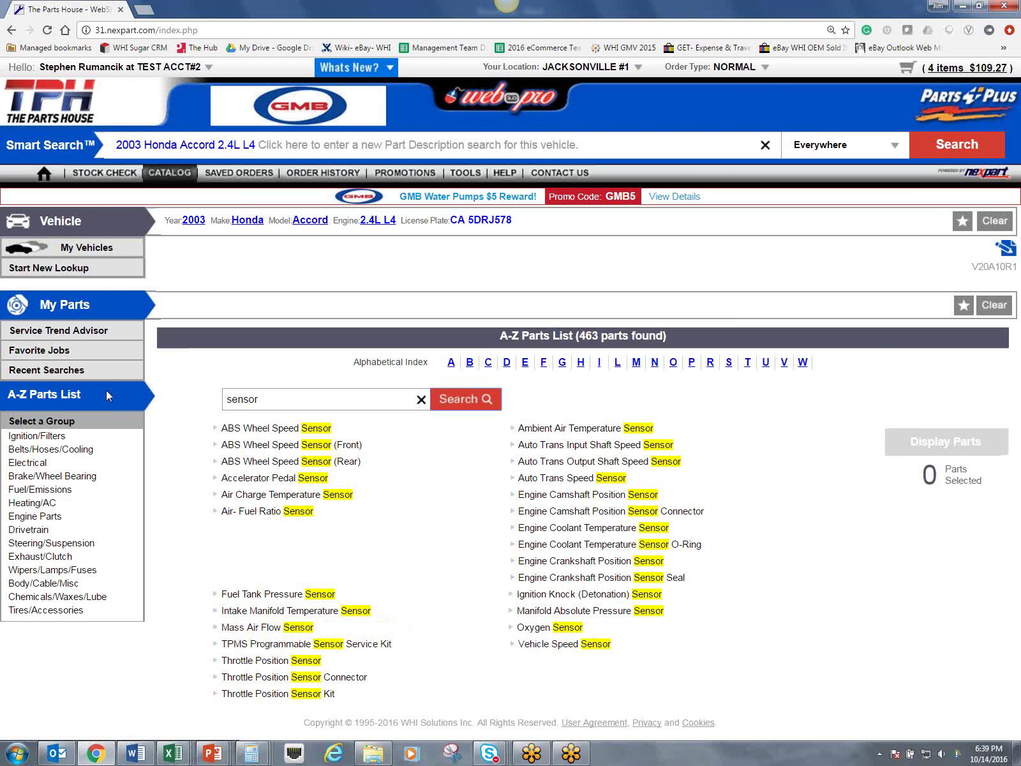
Select Engine Water Pump, Alternator and Spark Plug from the vehicle's recent searches and display their catalog parts.
left_click(87, 377)
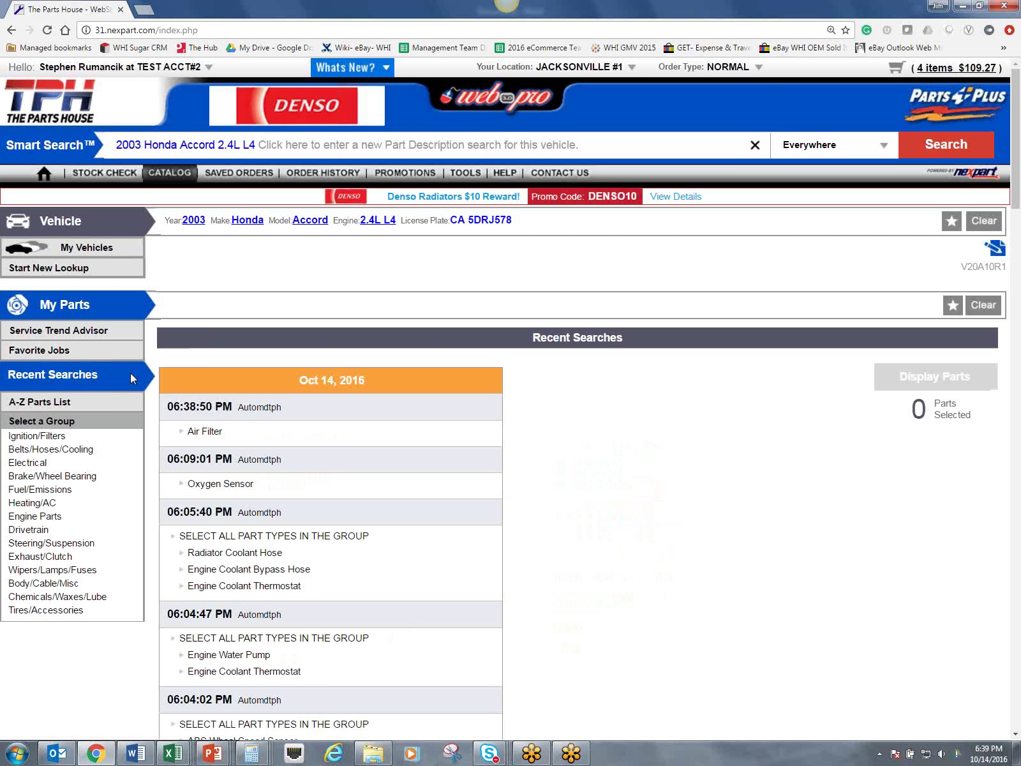
scroll(535, 471, "down", 6)
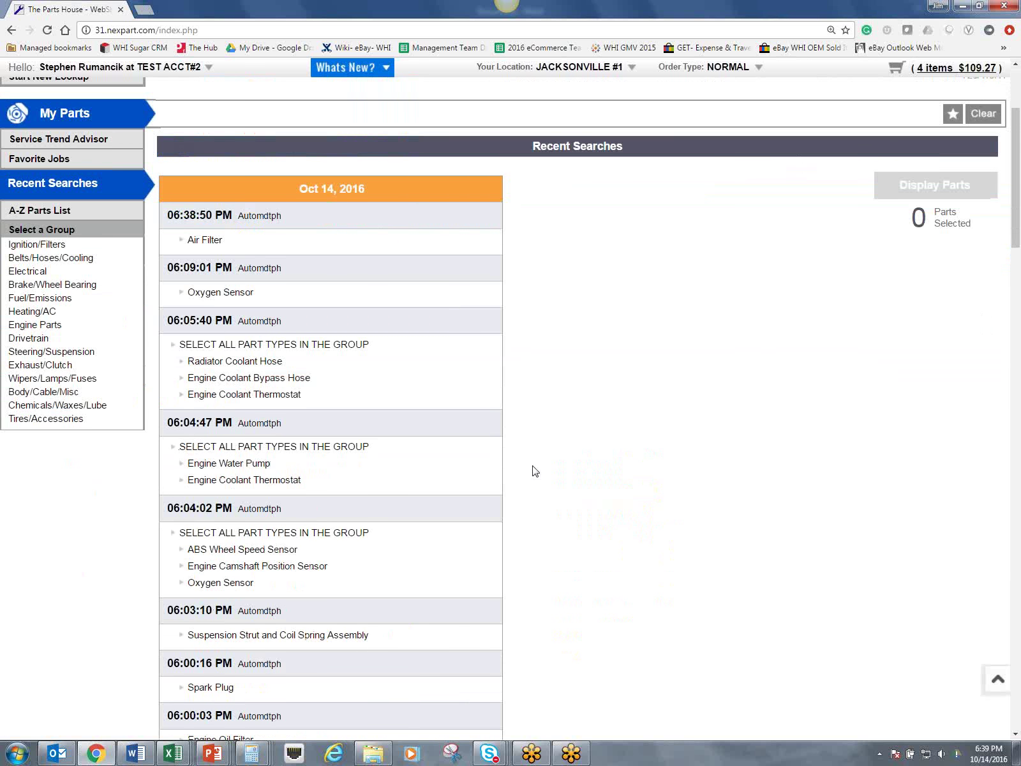
scroll(535, 471, "down", 5)
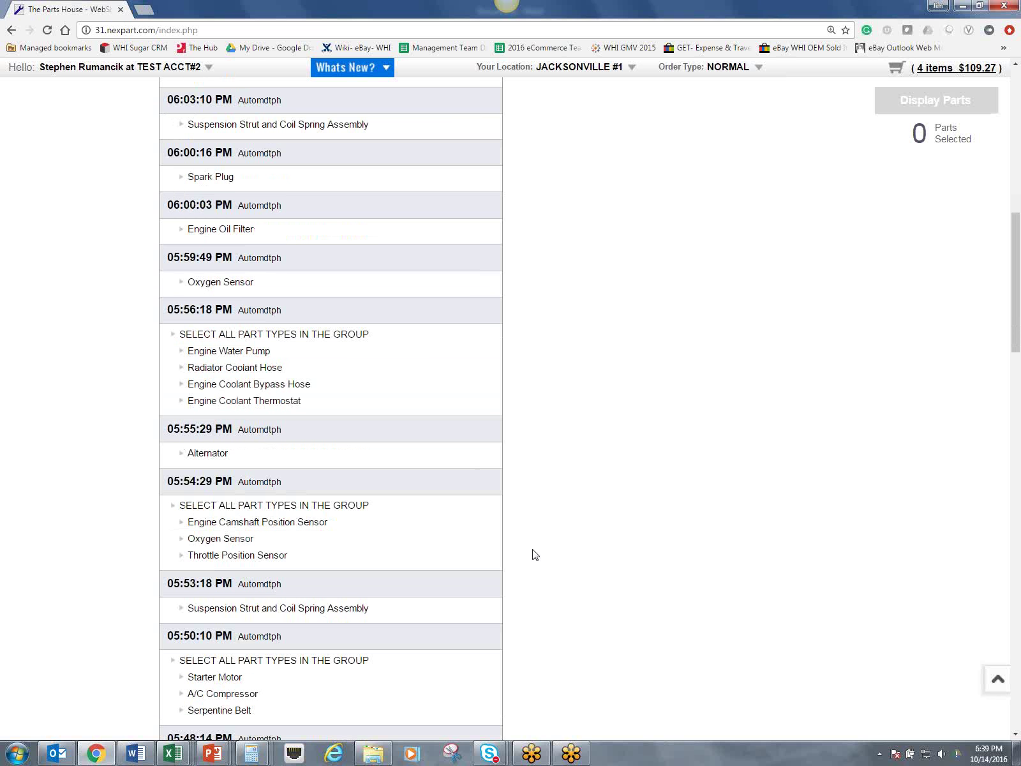
left_click(271, 351)
left_click(251, 457)
left_click(263, 179)
left_click(920, 96)
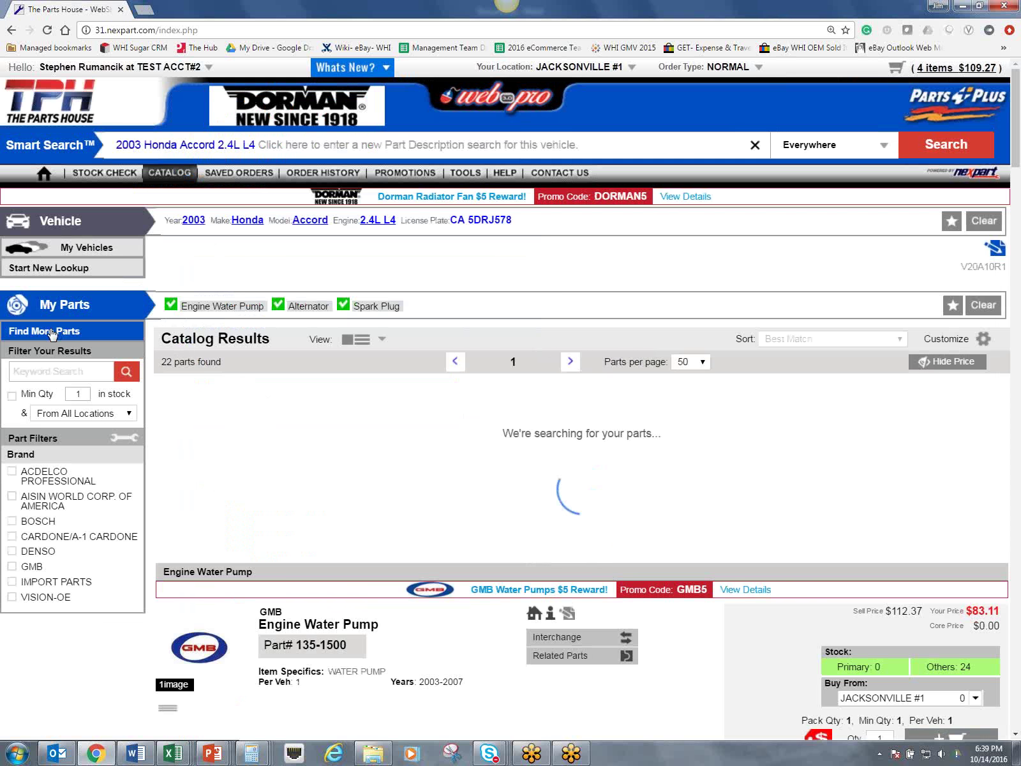
Select all part types of the Water Pump & Timing Belt favorite job and display their catalog parts.
left_click(51, 332)
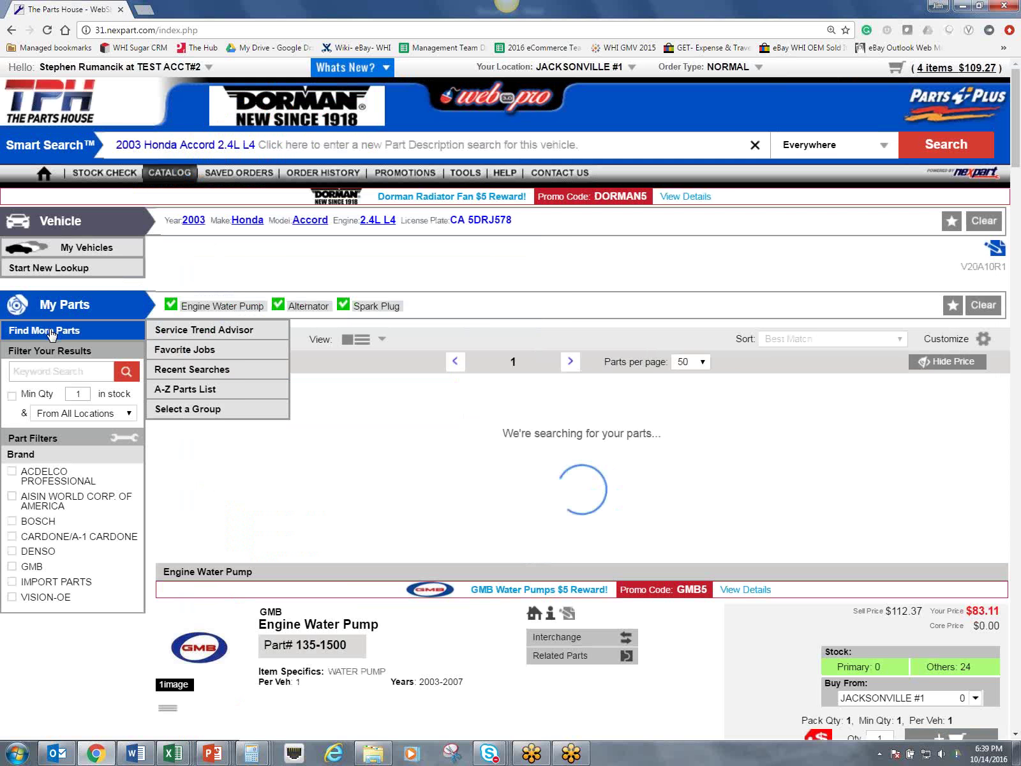
left_click(214, 350)
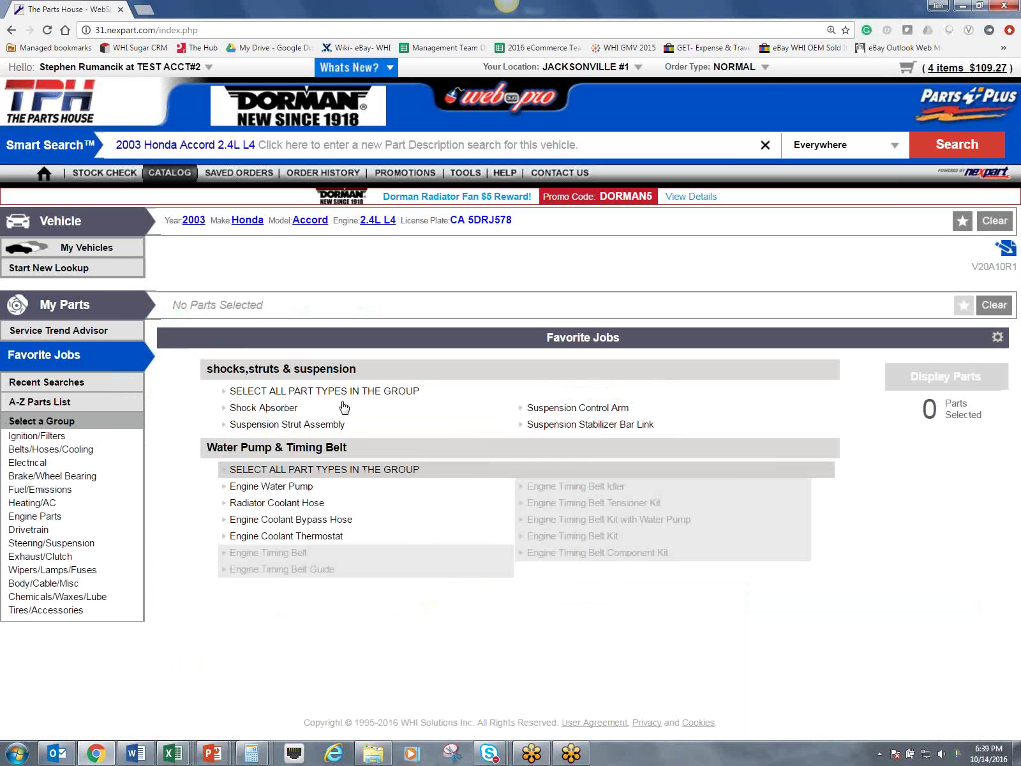
left_click(319, 469)
left_click(880, 387)
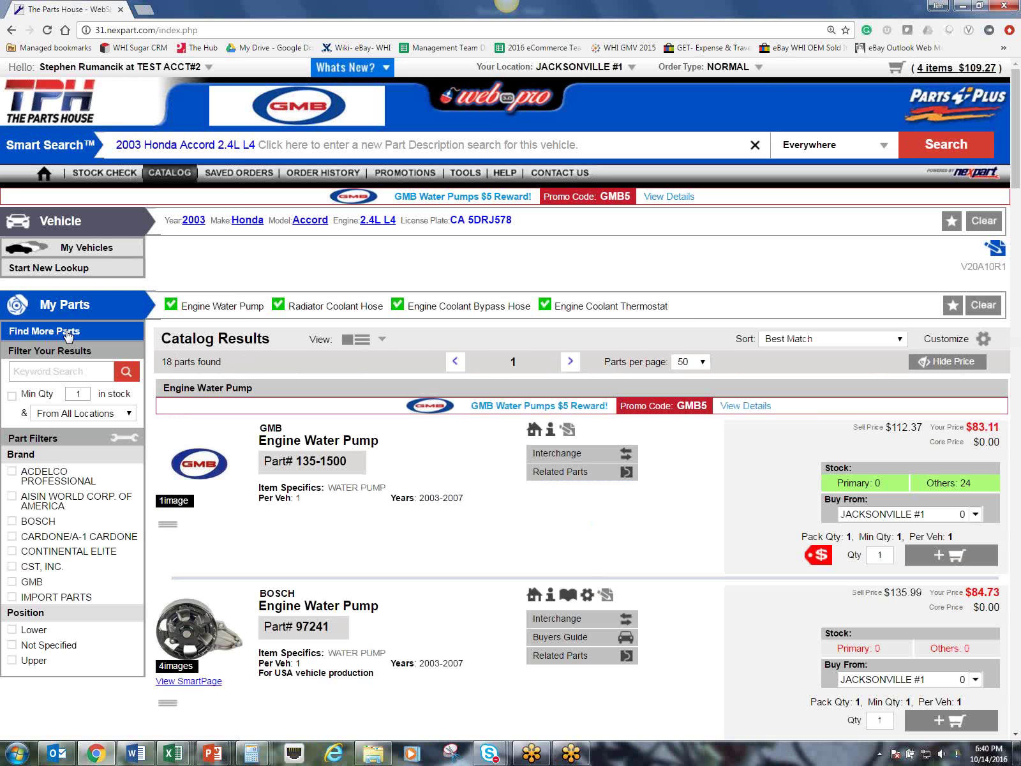
Review the Service Trend Advisor's list of the top 40 repairs for this vehicle in the region.
left_click(96, 332)
left_click(167, 330)
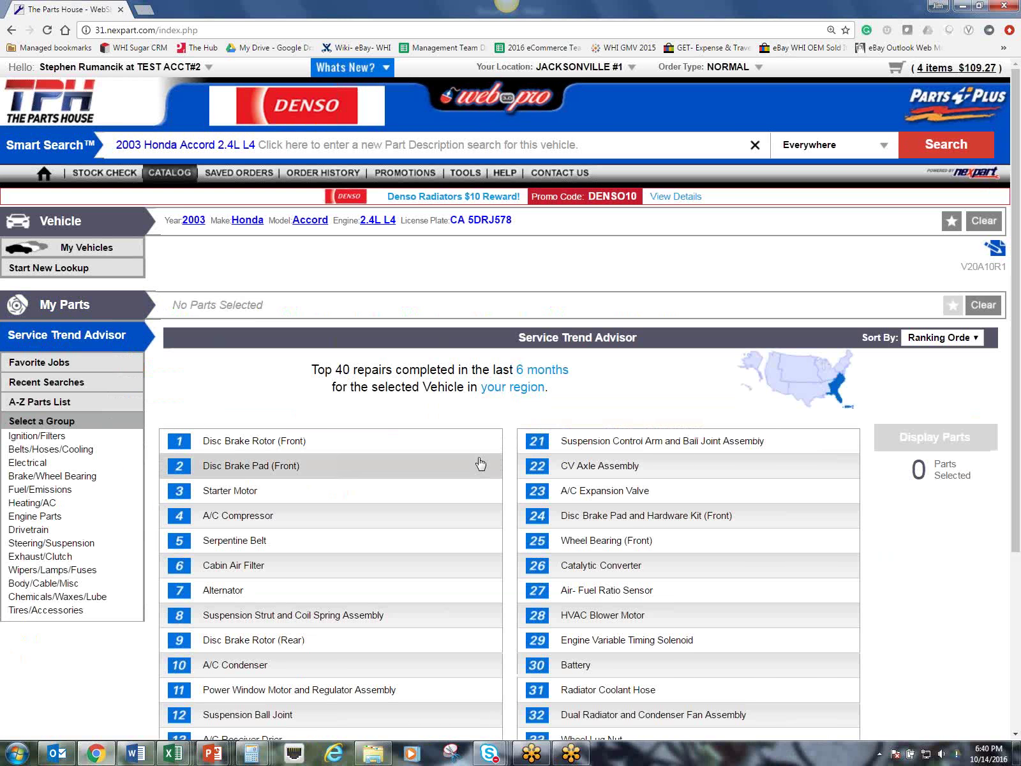
scroll(425, 508, "down", 2)
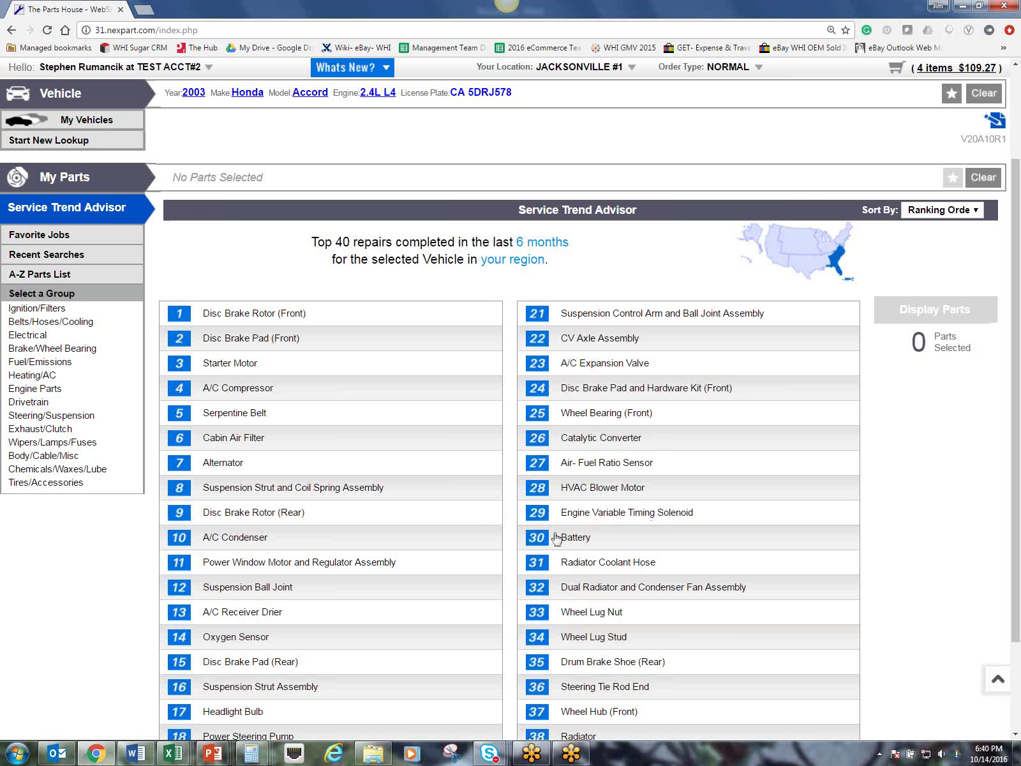
mouse_move(506, 267)
mouse_move(1011, 319)
left_mouse_down()
mouse_move(1008, 386)
mouse_move(1008, 238)
mouse_move(1008, 323)
left_mouse_up()
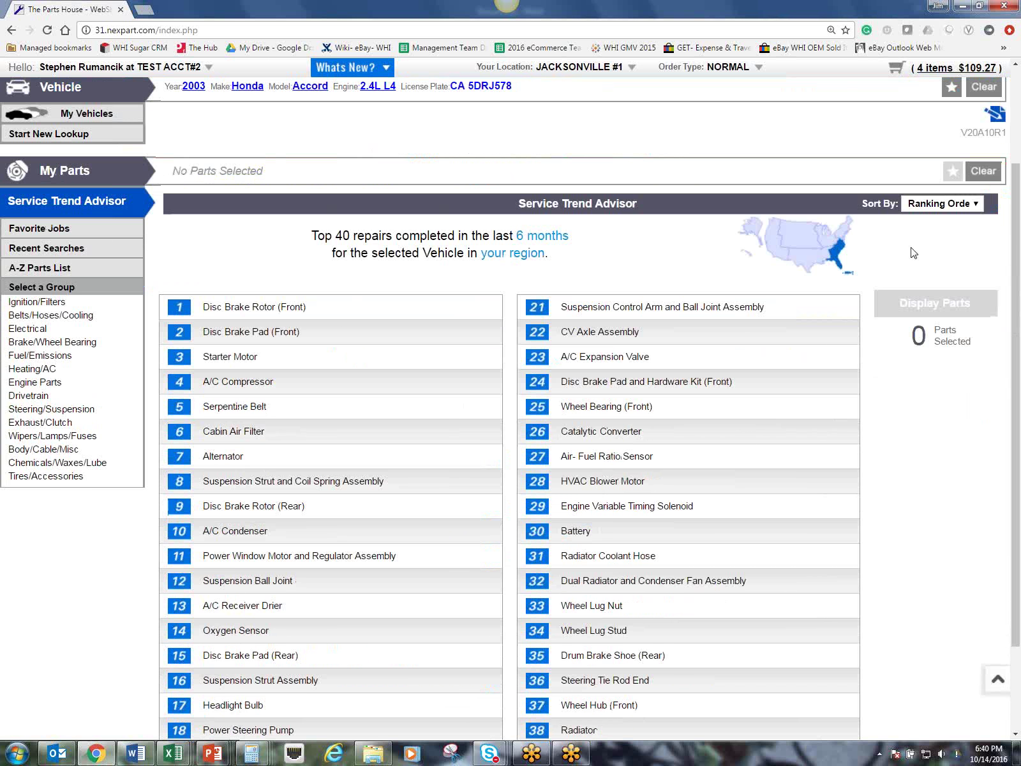
left_click_drag(1017, 222, 1014, 114)
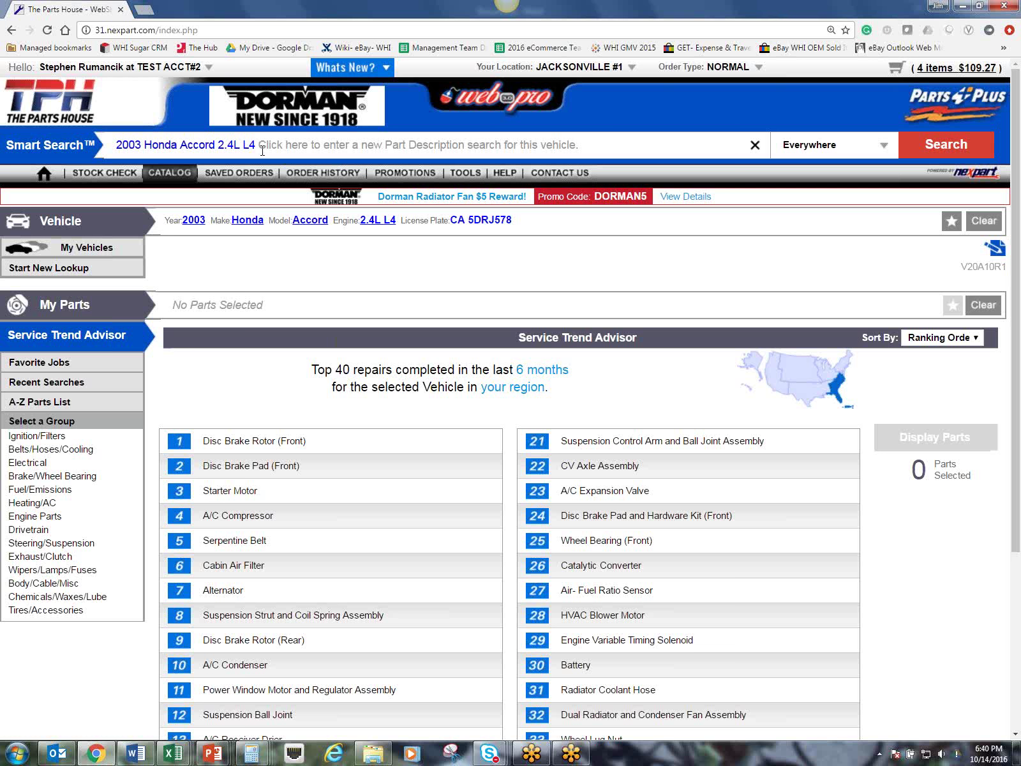
Clear the Smart Search, enter "03 accord o2 2.4" and open the 2003 Honda Accord 2.4L L4 Oxygen Sensor suggestion.
left_click(755, 145)
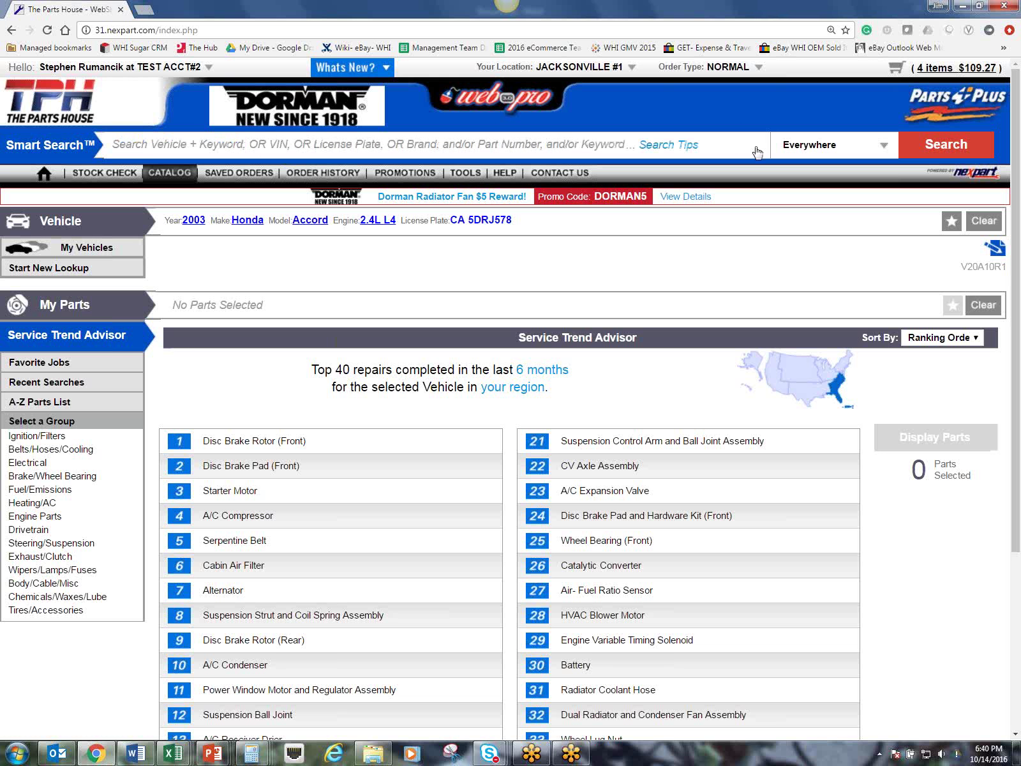
left_click(570, 143)
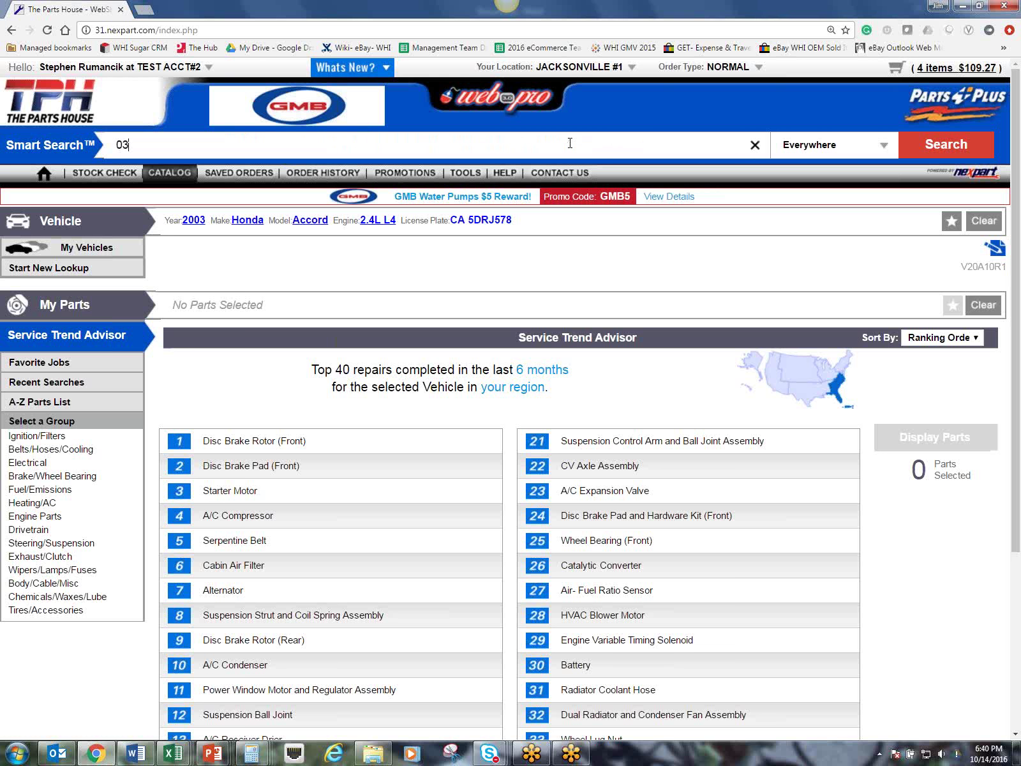
type("03 acc")
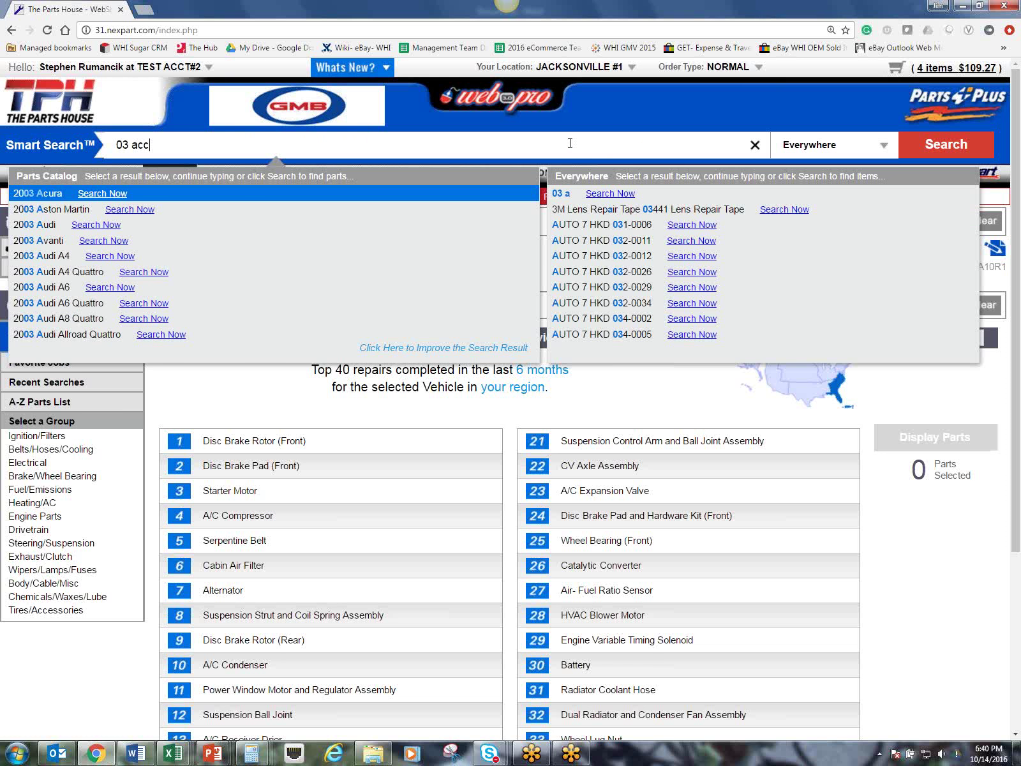
type("ord")
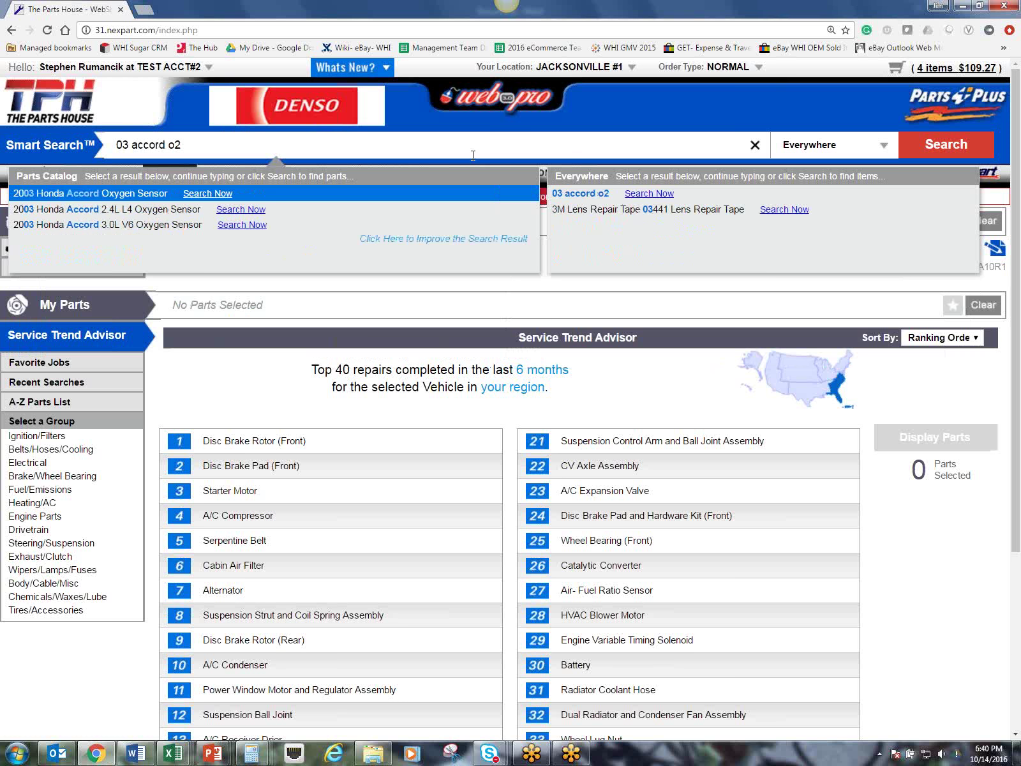
type("o2 2.4")
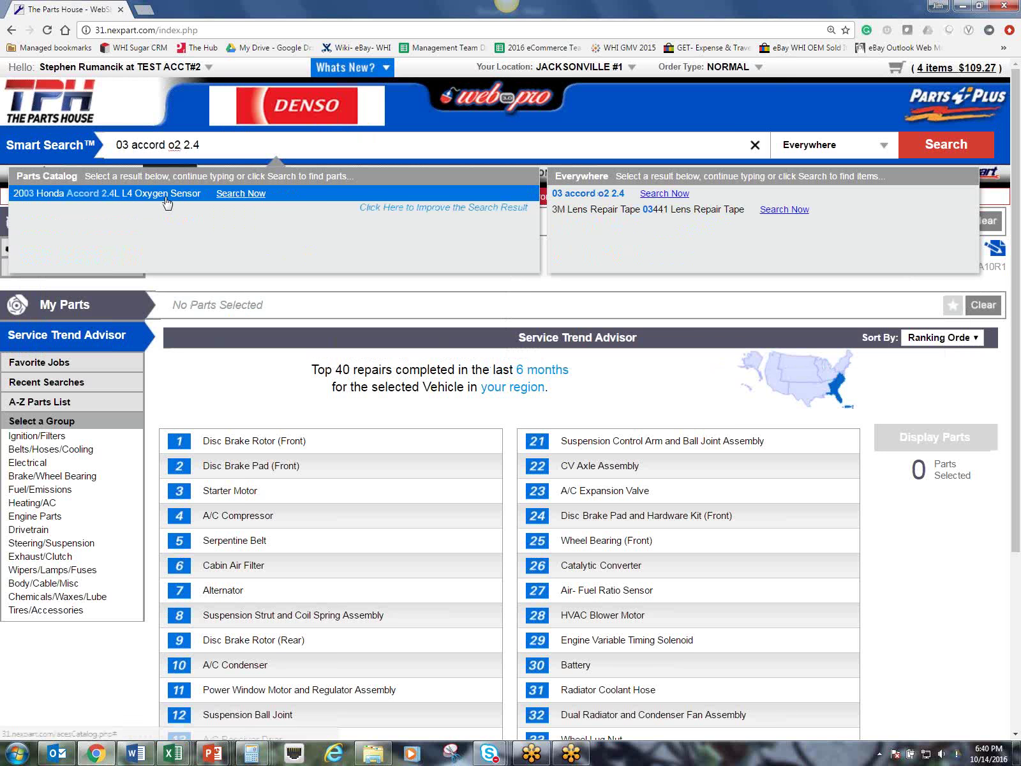
left_click(457, 218)
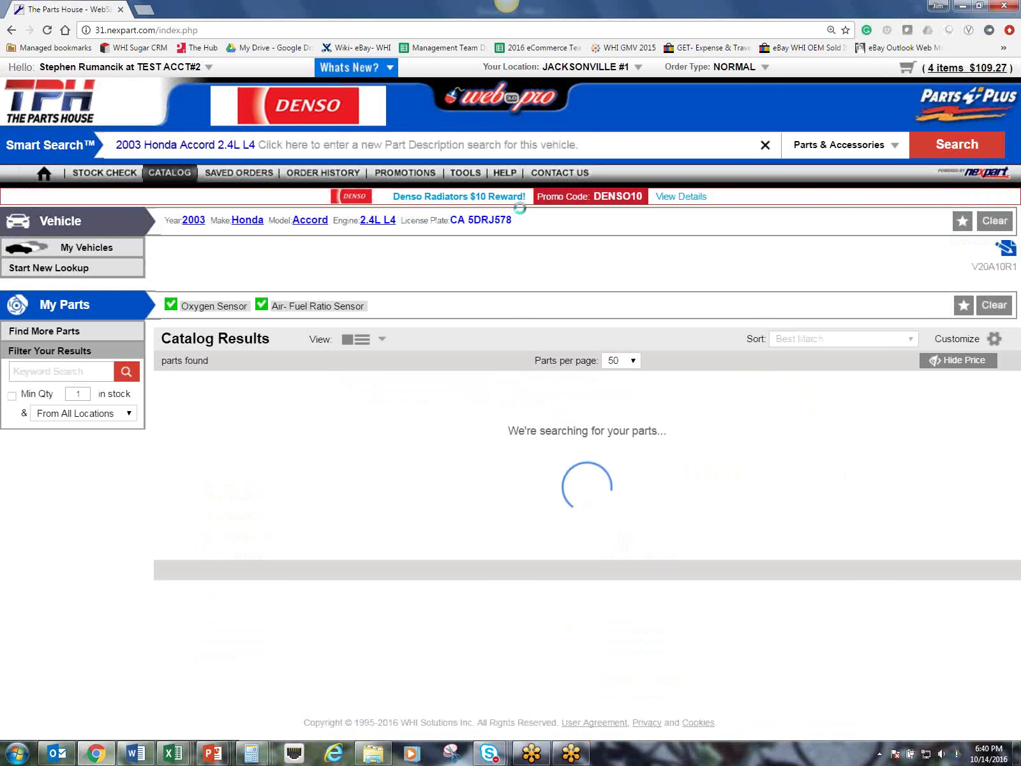
Add "water pu" to the Accord's Smart Search and open the Engine Water Pump suggestion.
left_click(324, 147)
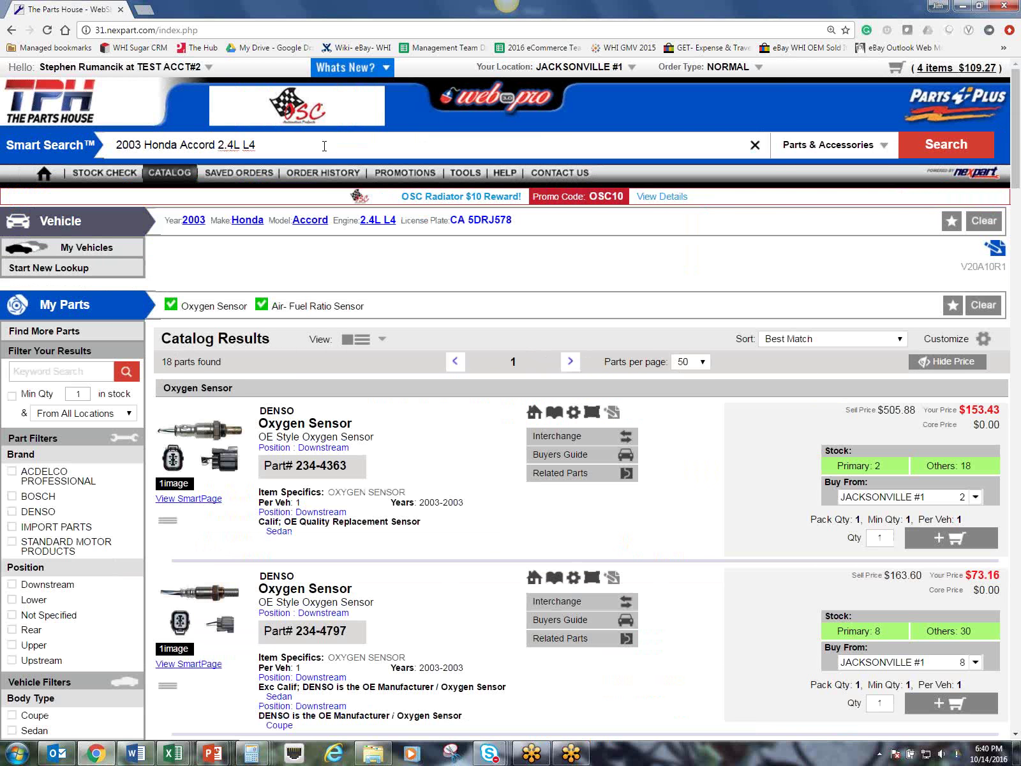
type("watrer")
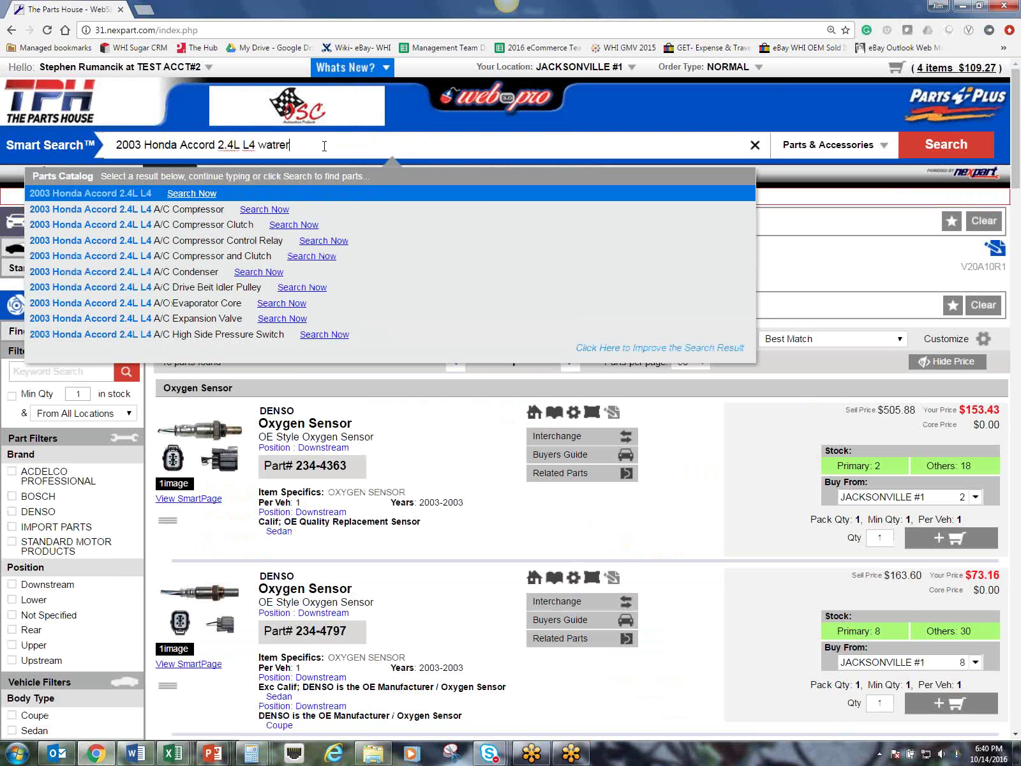
key("BackSpace")
key("BackSpace")
key("BackSpace")
type("er pu")
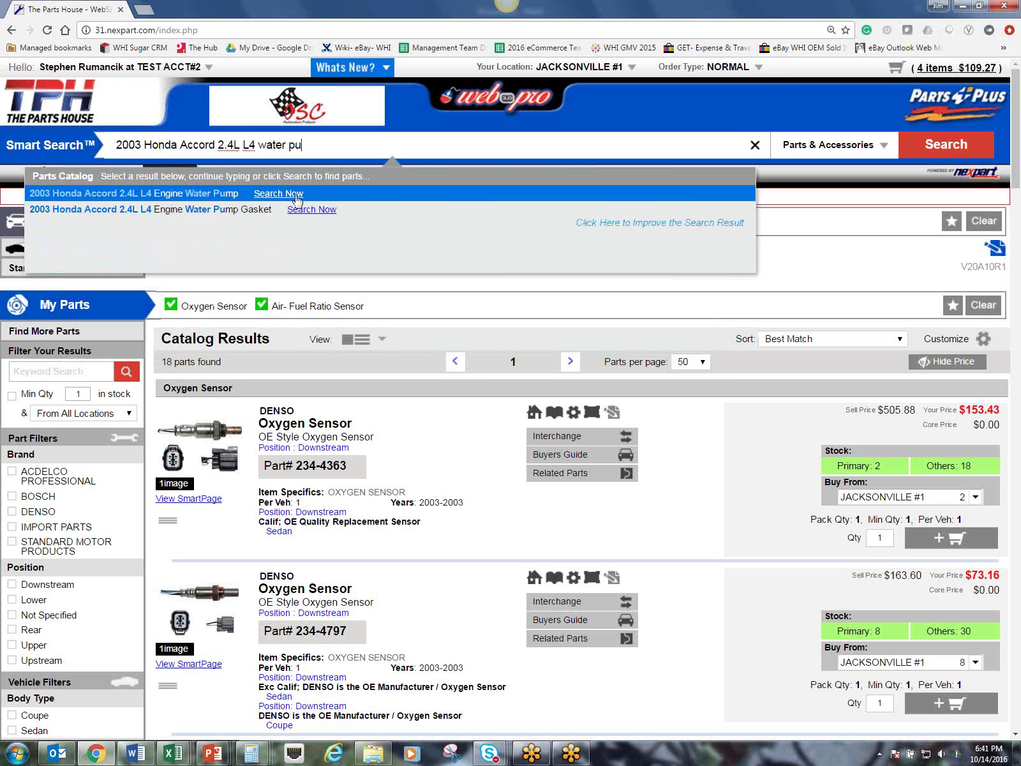
left_click(539, 189)
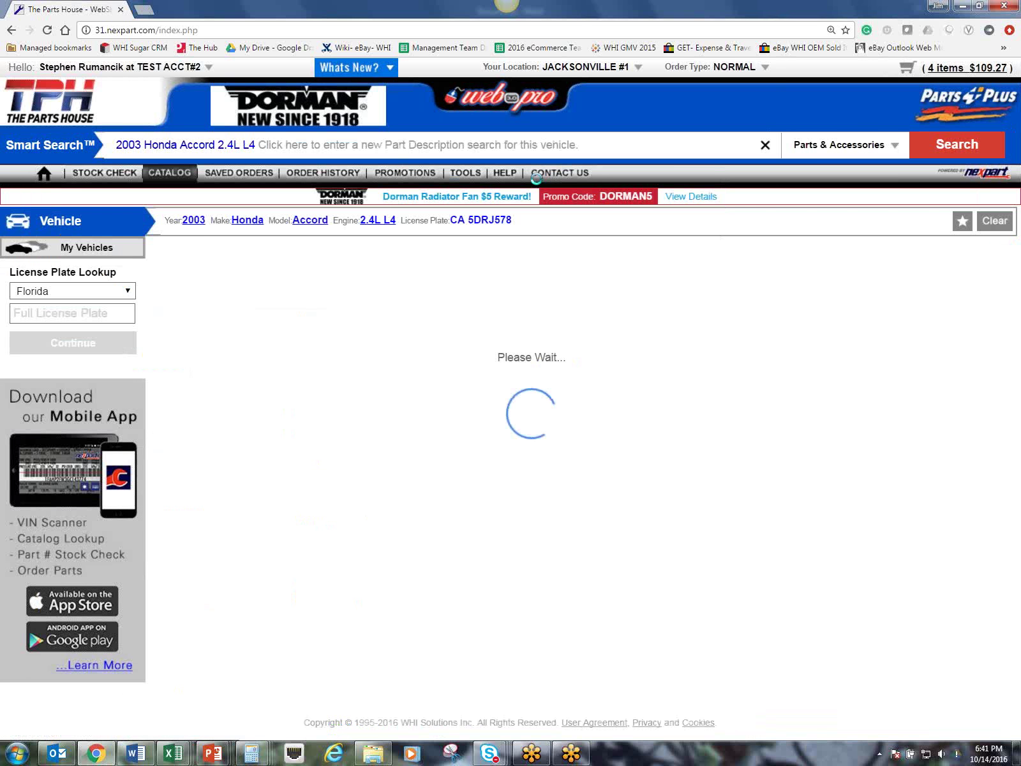
Clear the Smart Search, enter "sensor must 05 throttle 4.0" and open the 2005 Ford Mustang 4.0L V6 Throttle Position Sensor suggestion.
mouse_move(475, 174)
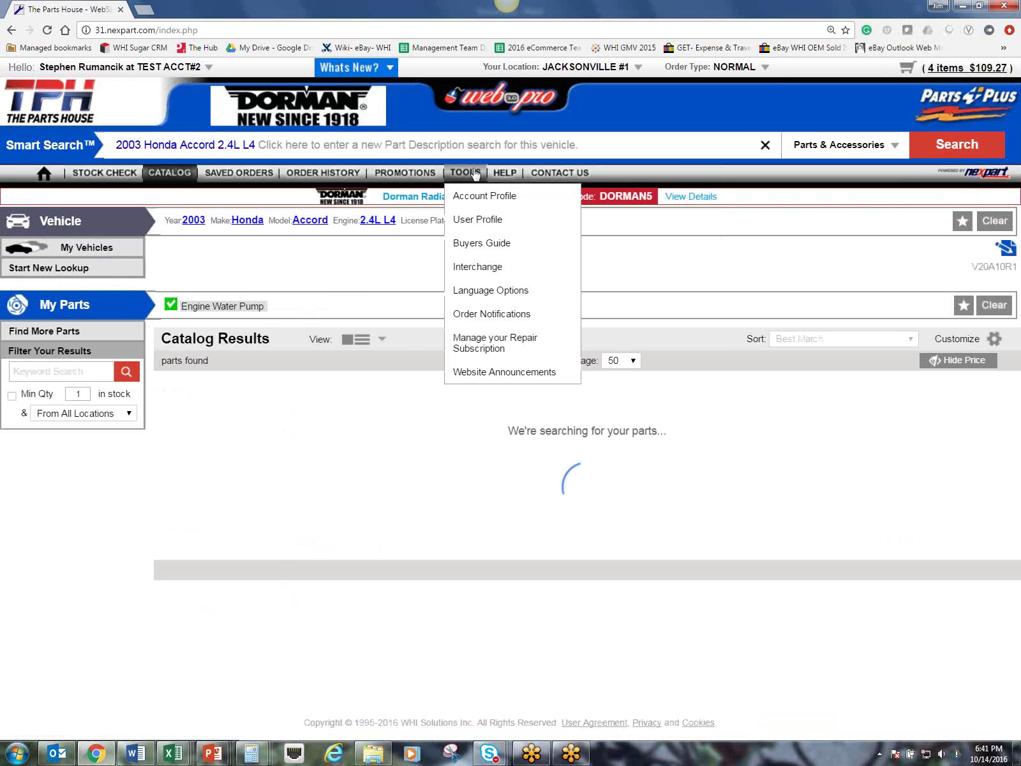
left_click(753, 145)
left_click(497, 143)
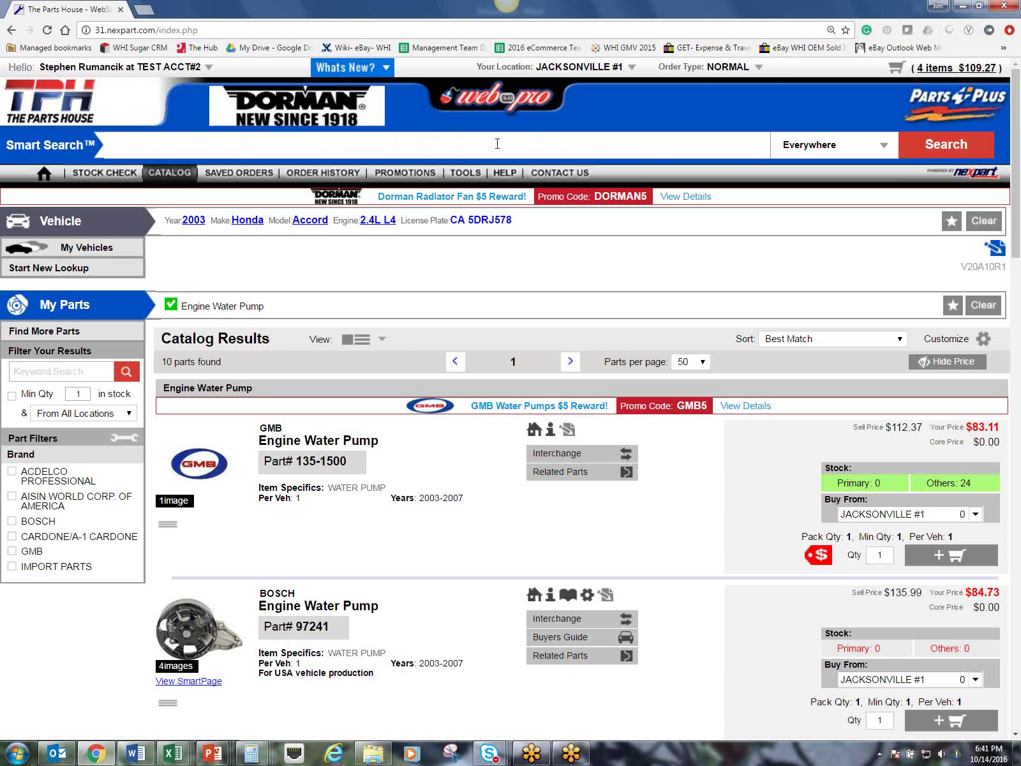
type("sensor")
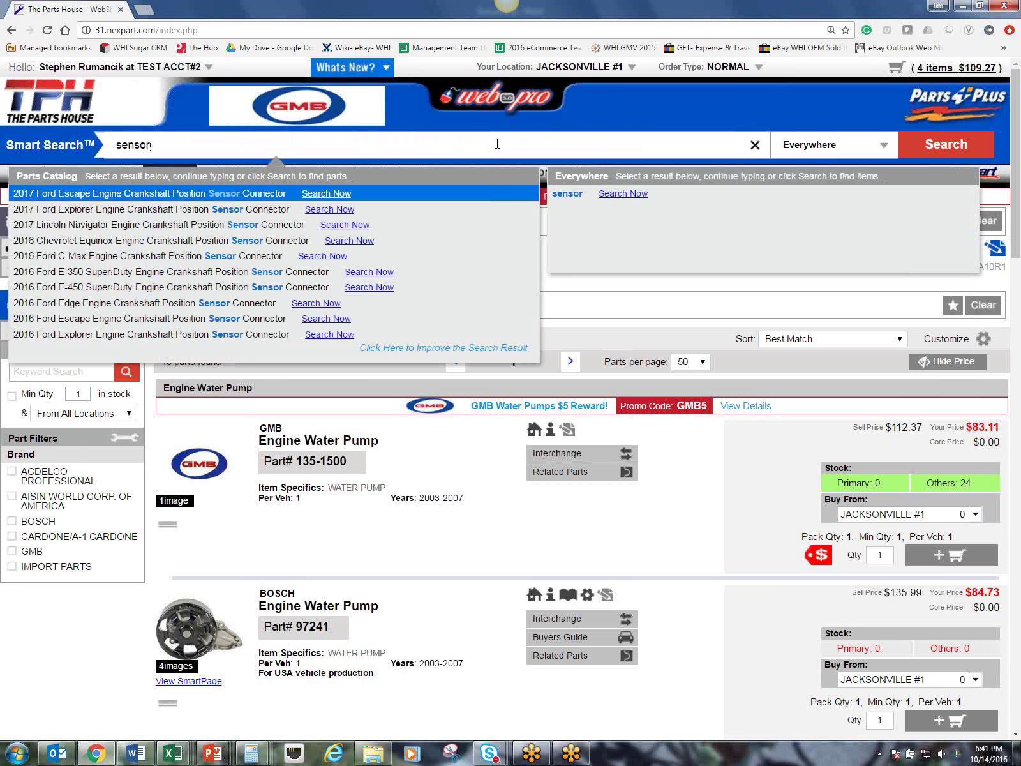
type(" must")
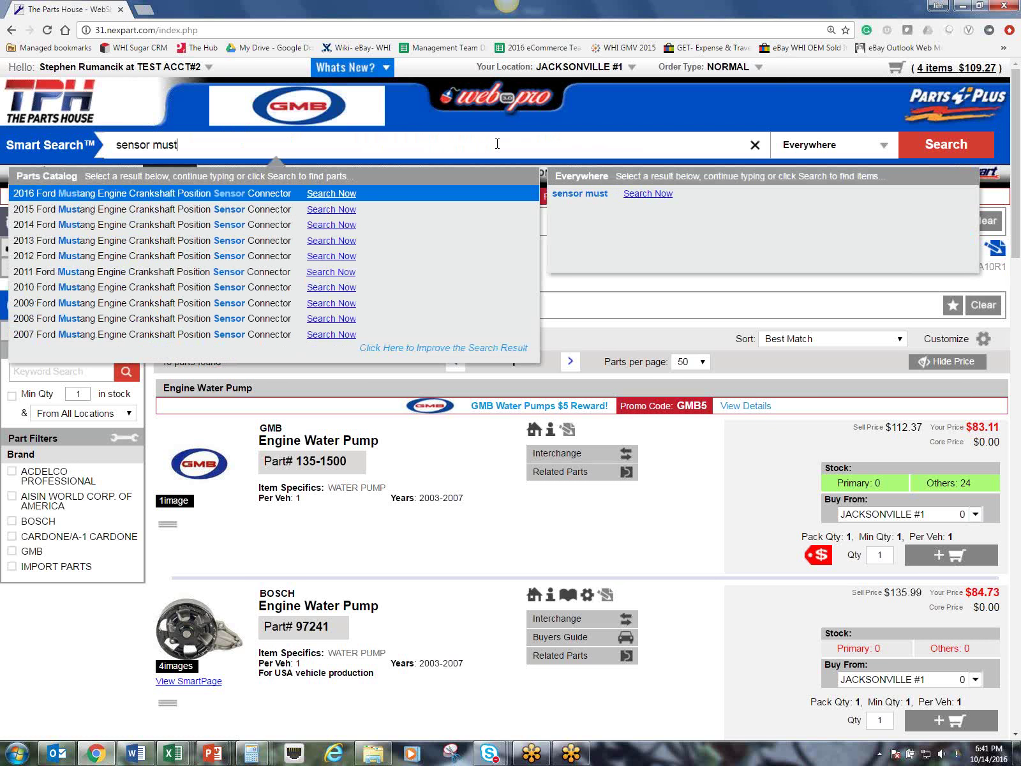
type(" 05")
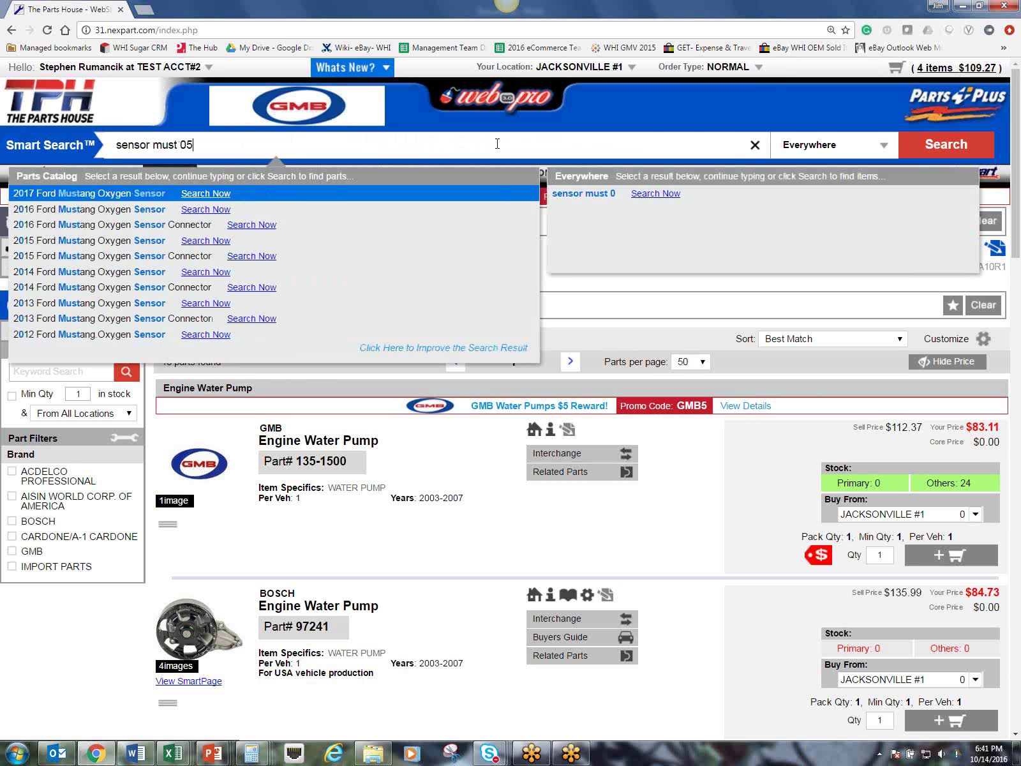
type(" throttle")
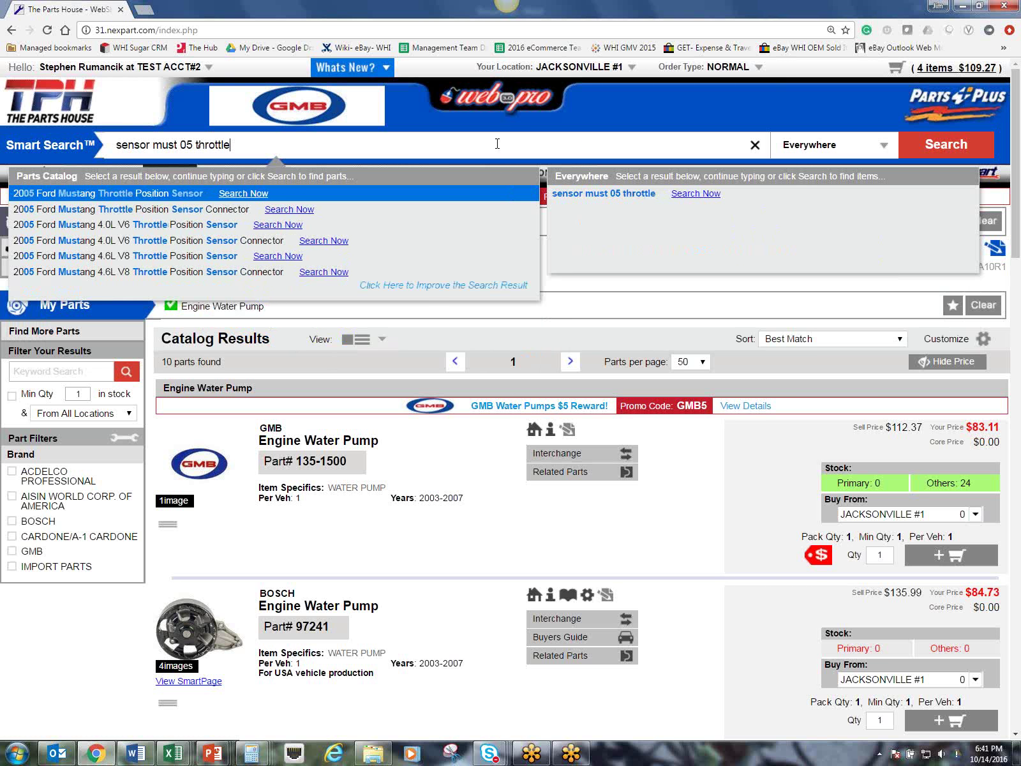
type(" 4.")
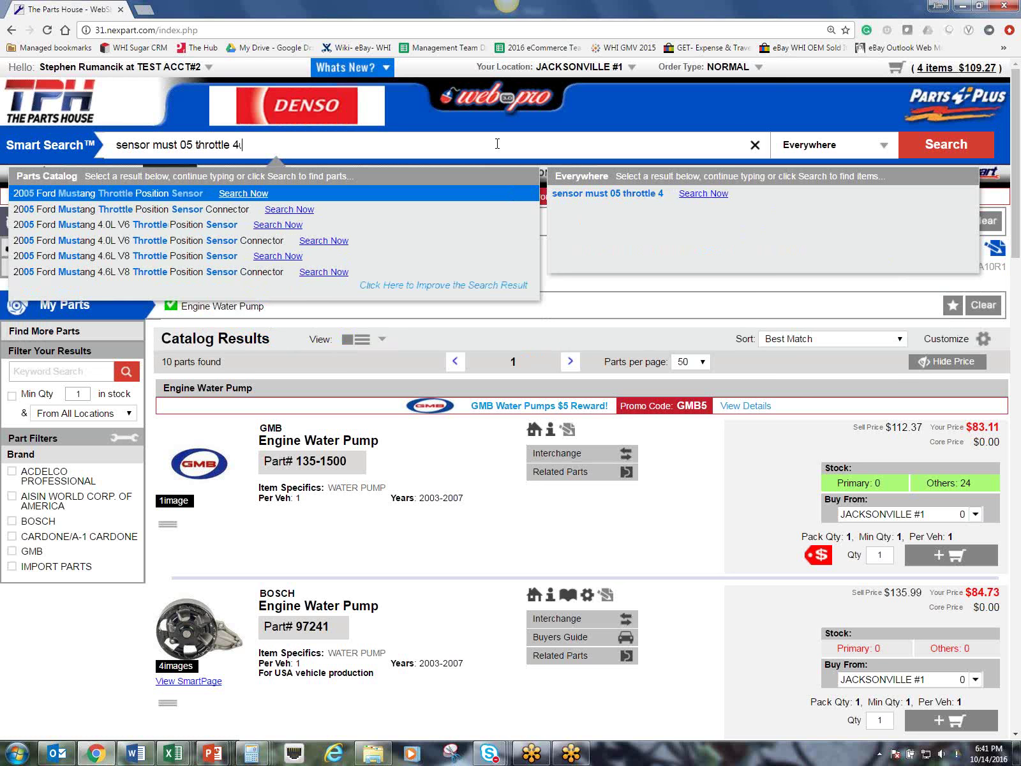
type("0")
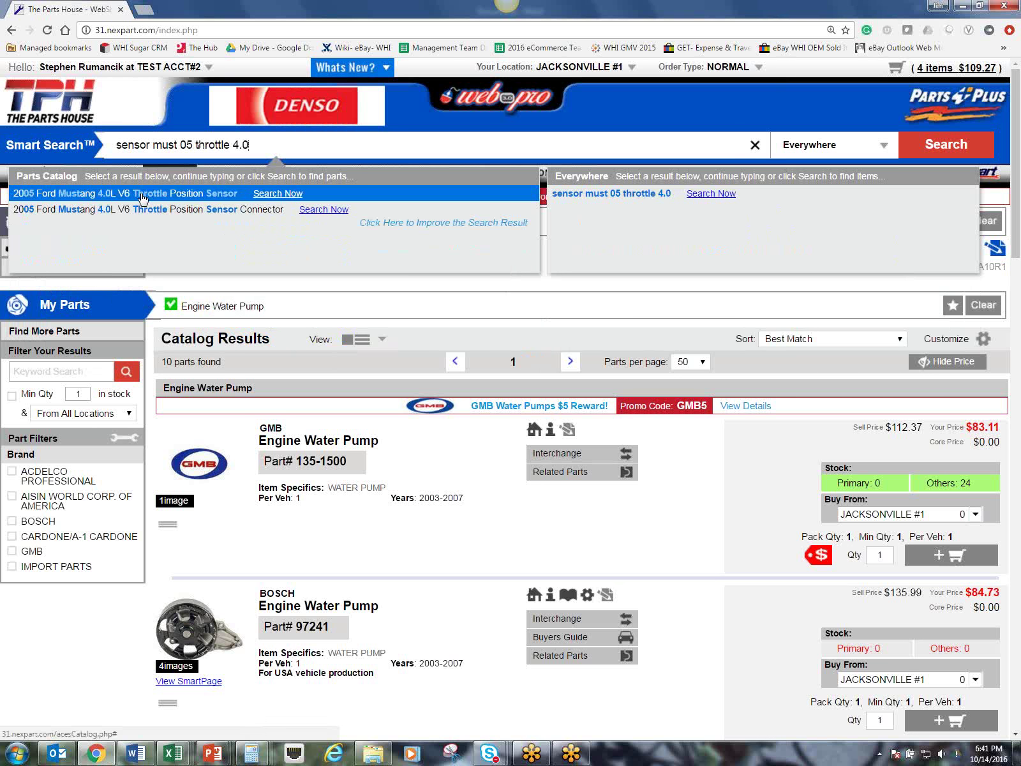
left_click(285, 197)
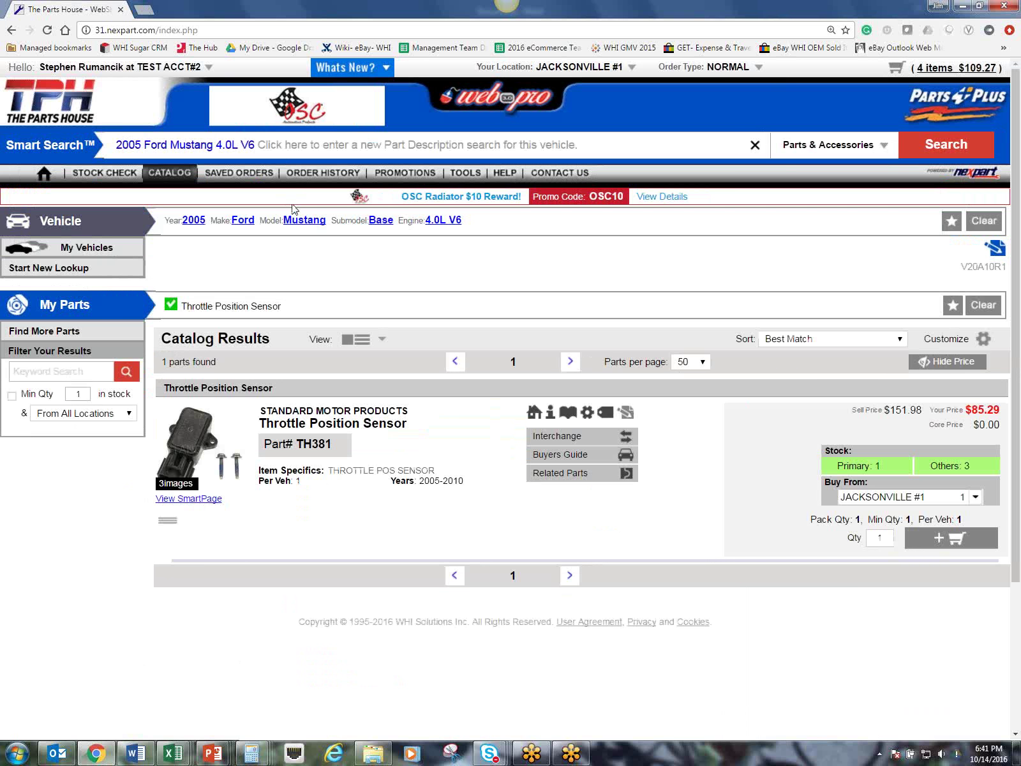
Search for "struts" for the 2005 Ford Mustang 4.0L V6 with Smart Search.
left_click(330, 148)
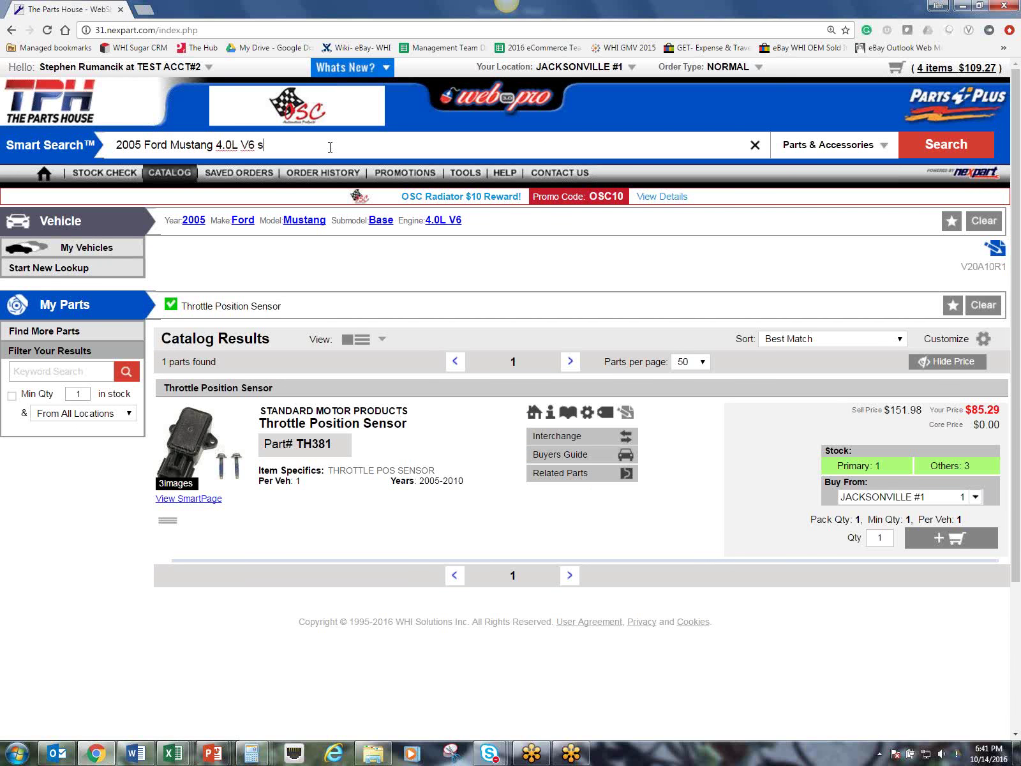
type("struts")
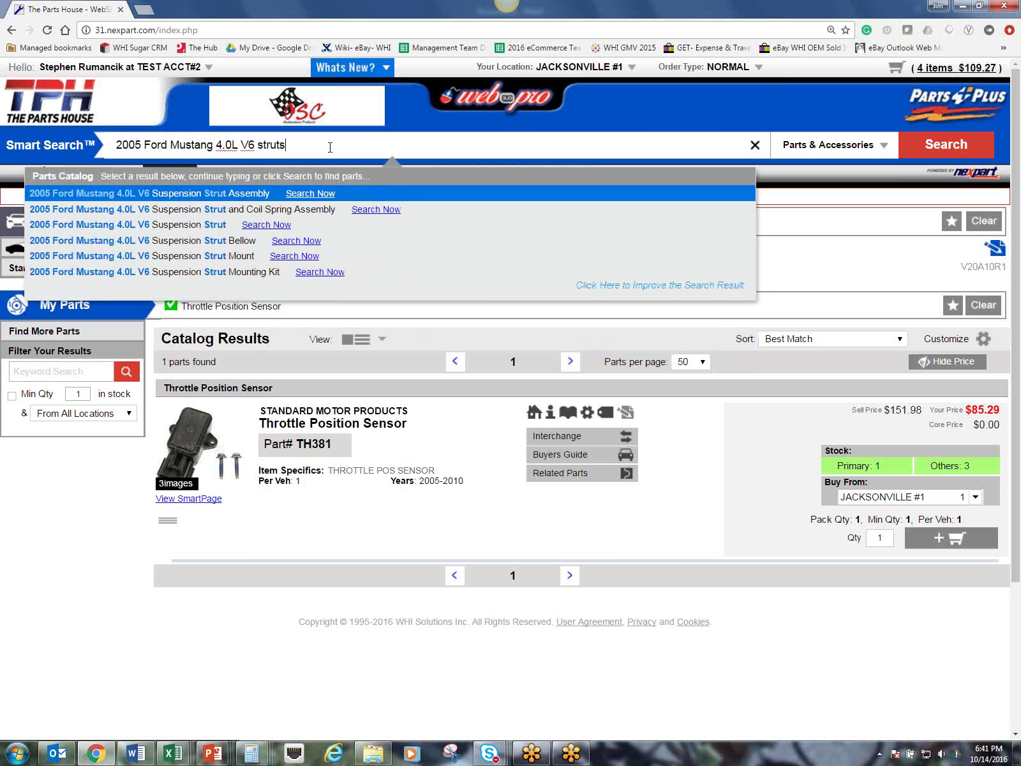
key("Return")
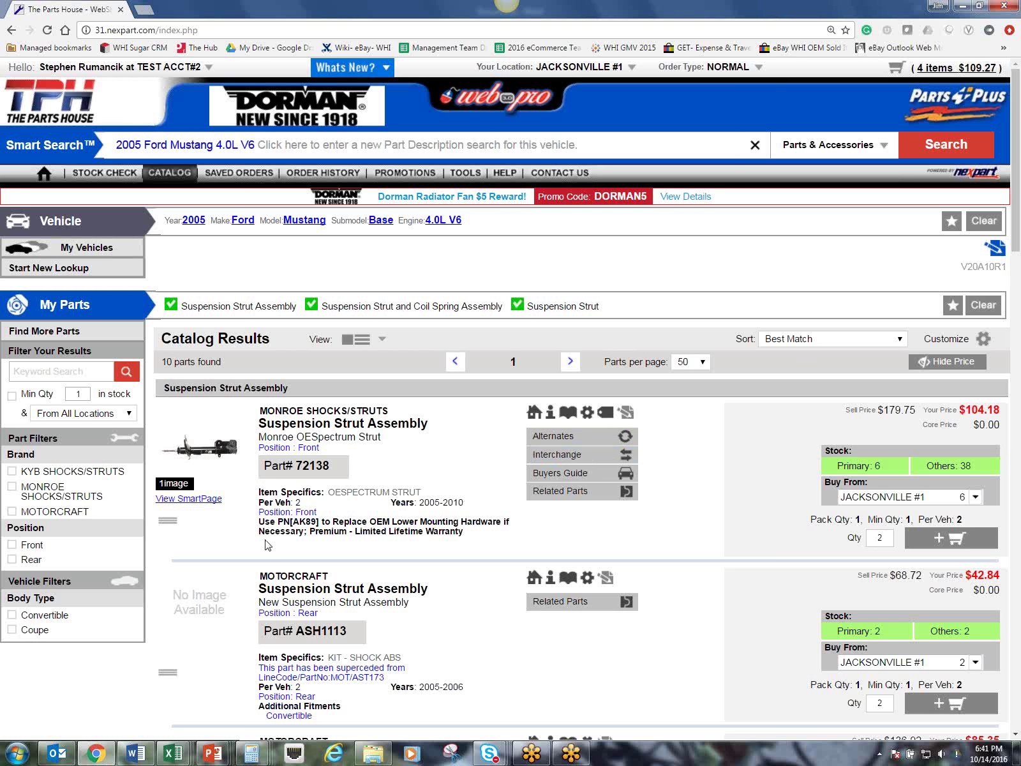
Filter the strut results to in-stock parts in the Front position and sort them by Part Type Priced (Low to High).
left_click(11, 545)
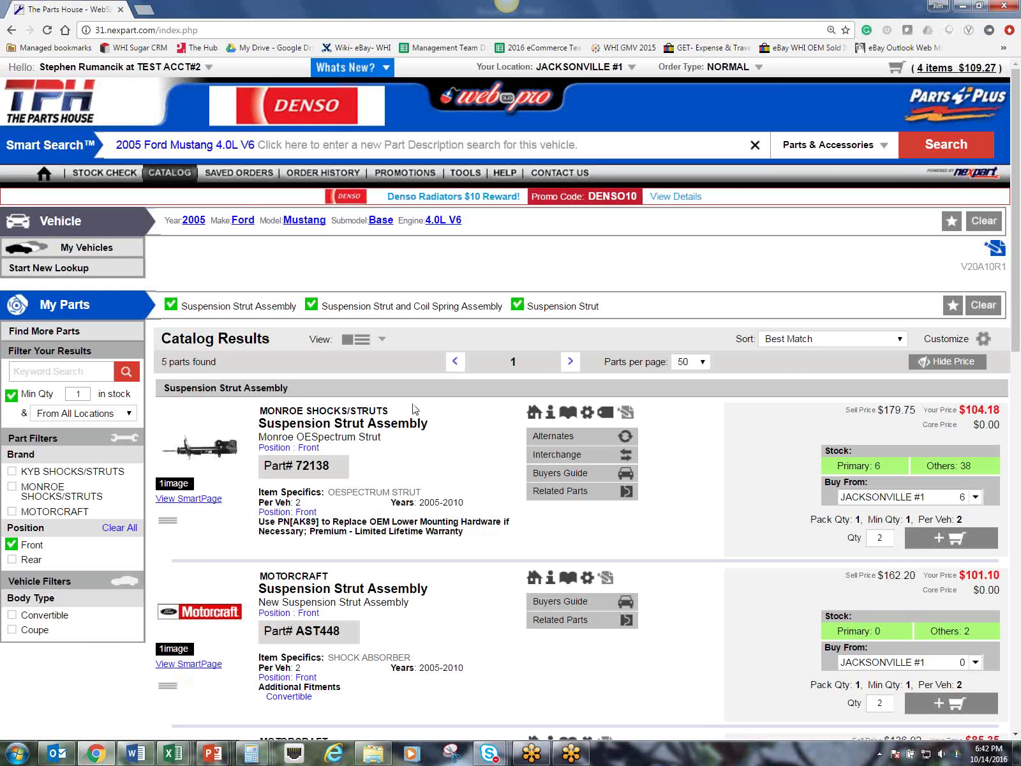
left_click(863, 347)
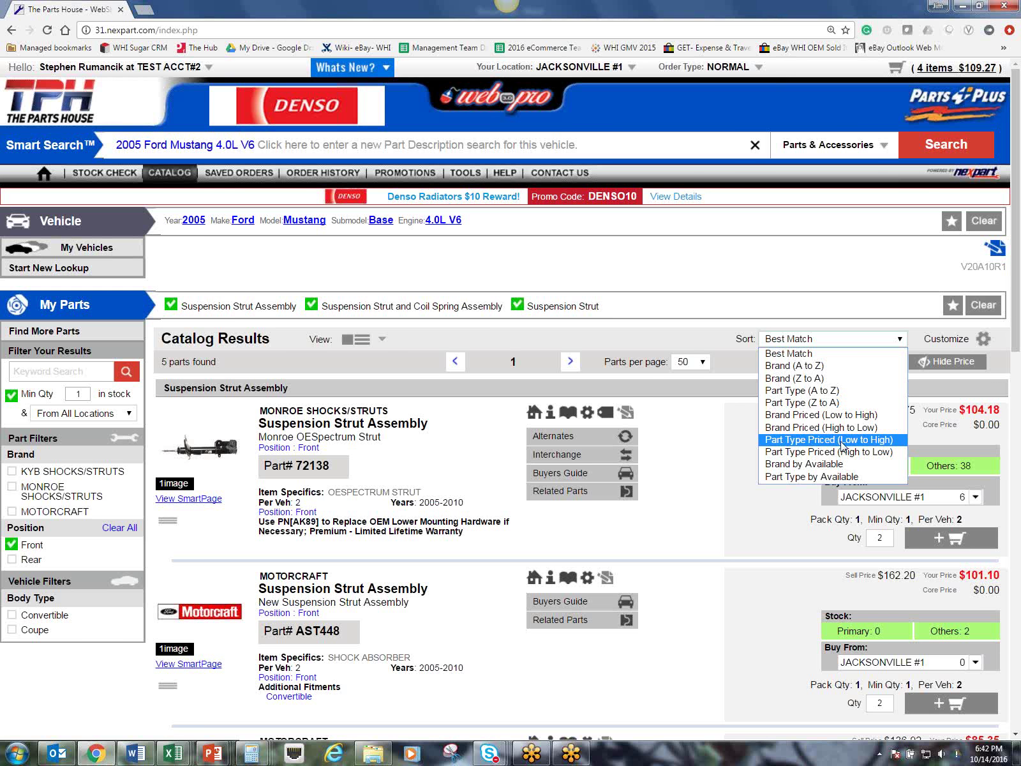
left_click(843, 445)
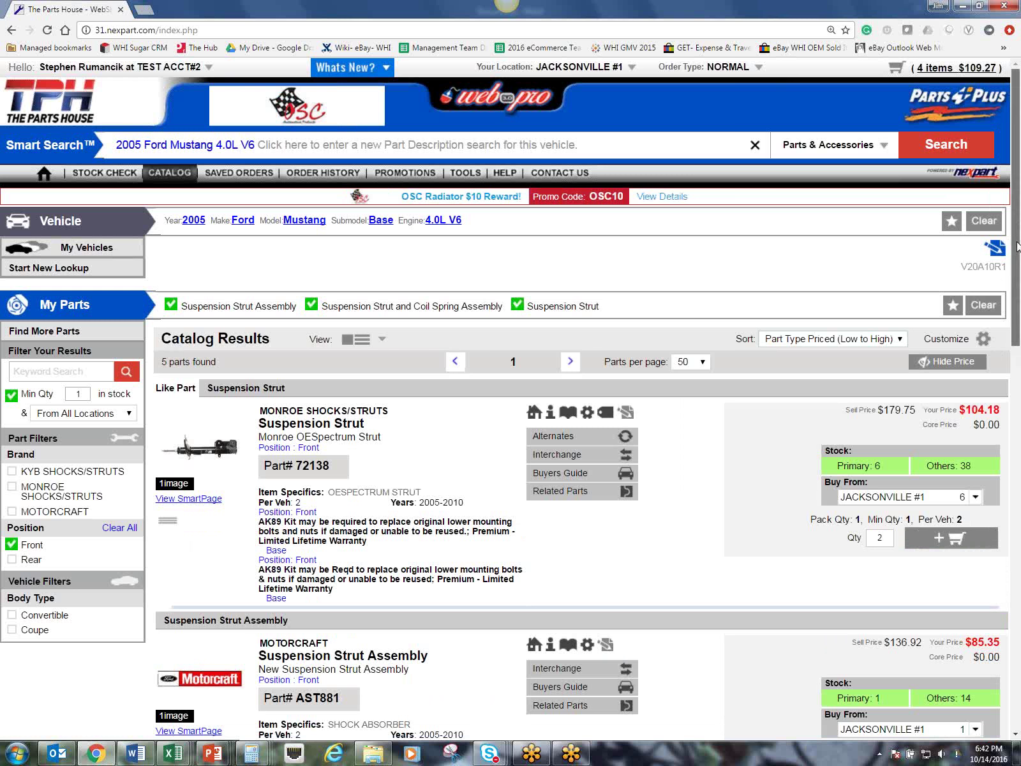
Show one part type at a time: Suspension Strut and Coil Spring Assembly, Suspension Strut, and finally Suspension Strut Assembly.
left_click_drag(1017, 248, 1017, 254)
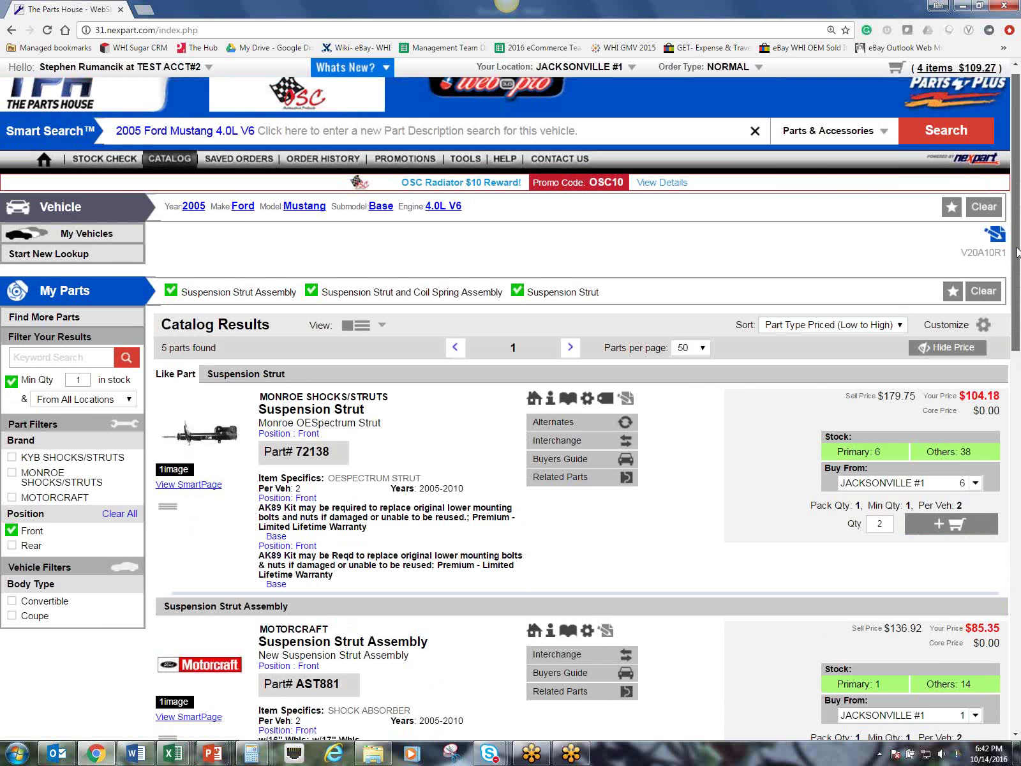
left_click_drag(1017, 253, 1020, 517)
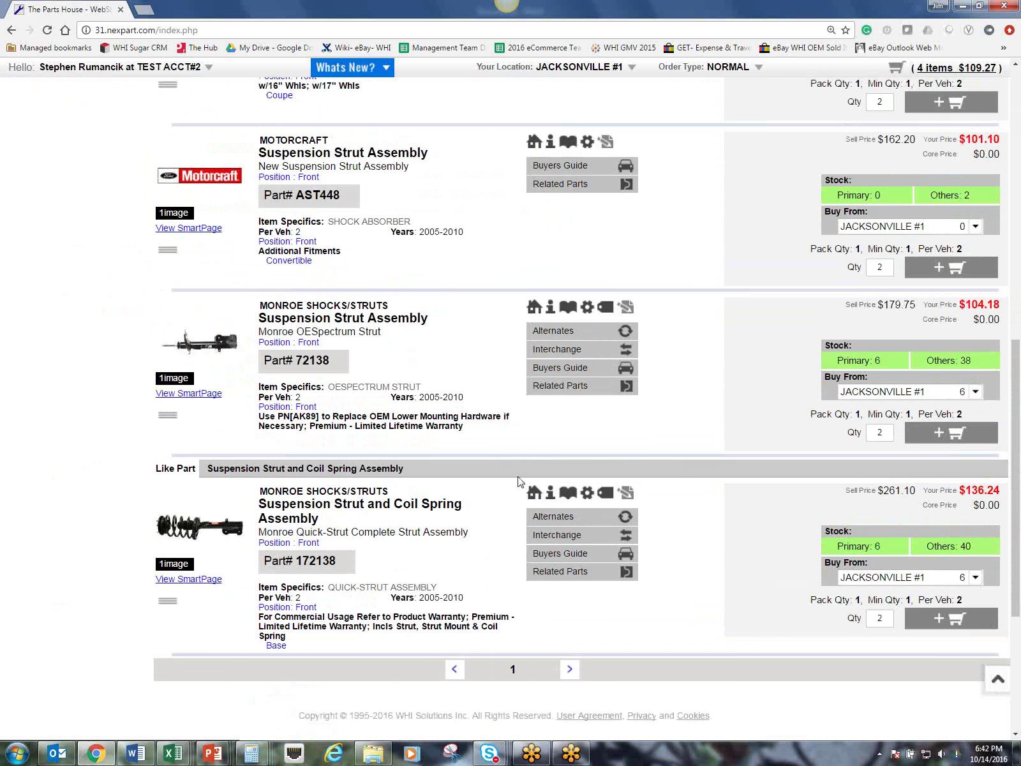
left_click_drag(1019, 497, 1019, 241)
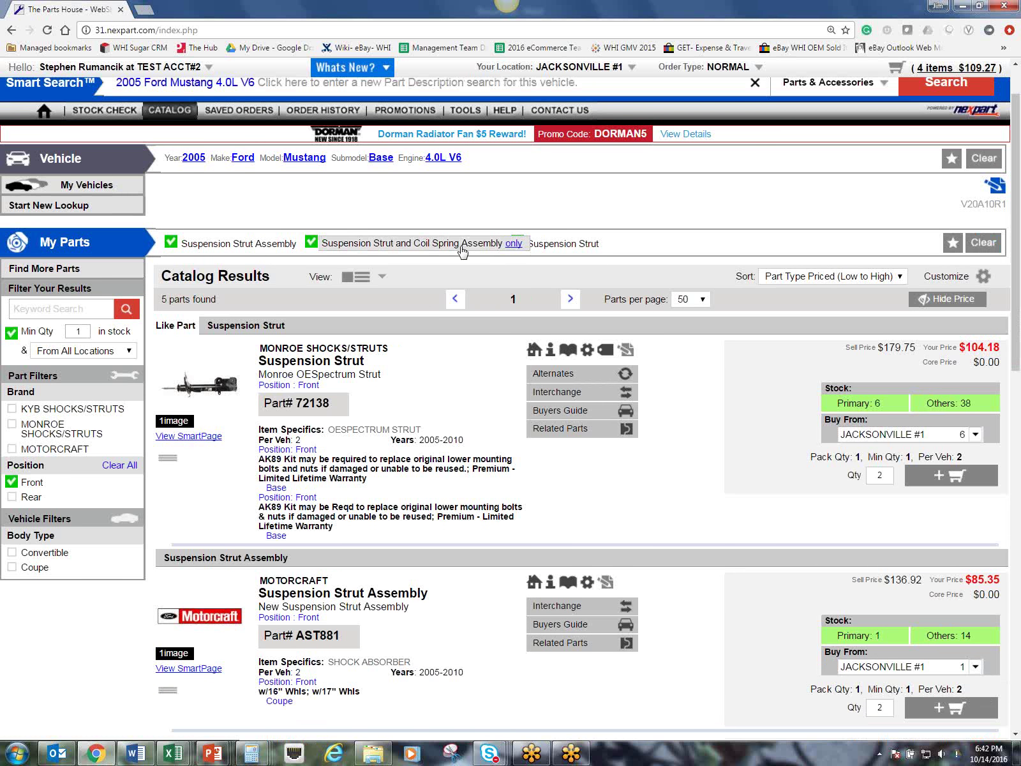
left_click(462, 250)
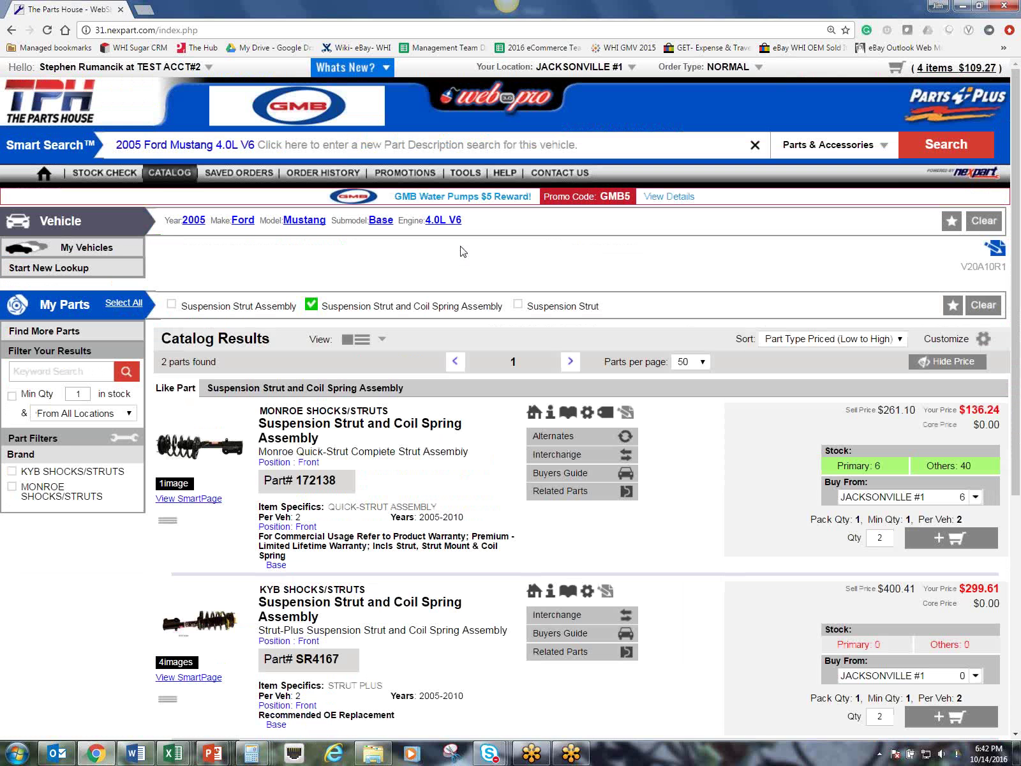
mouse_move(408, 312)
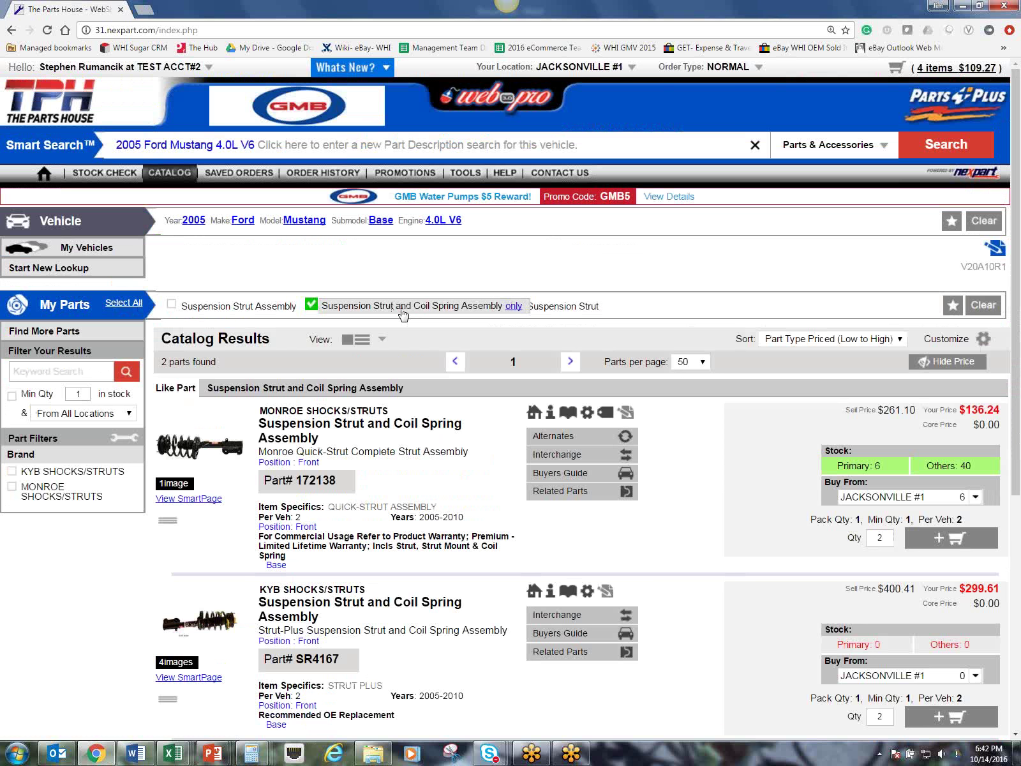
left_click(581, 311)
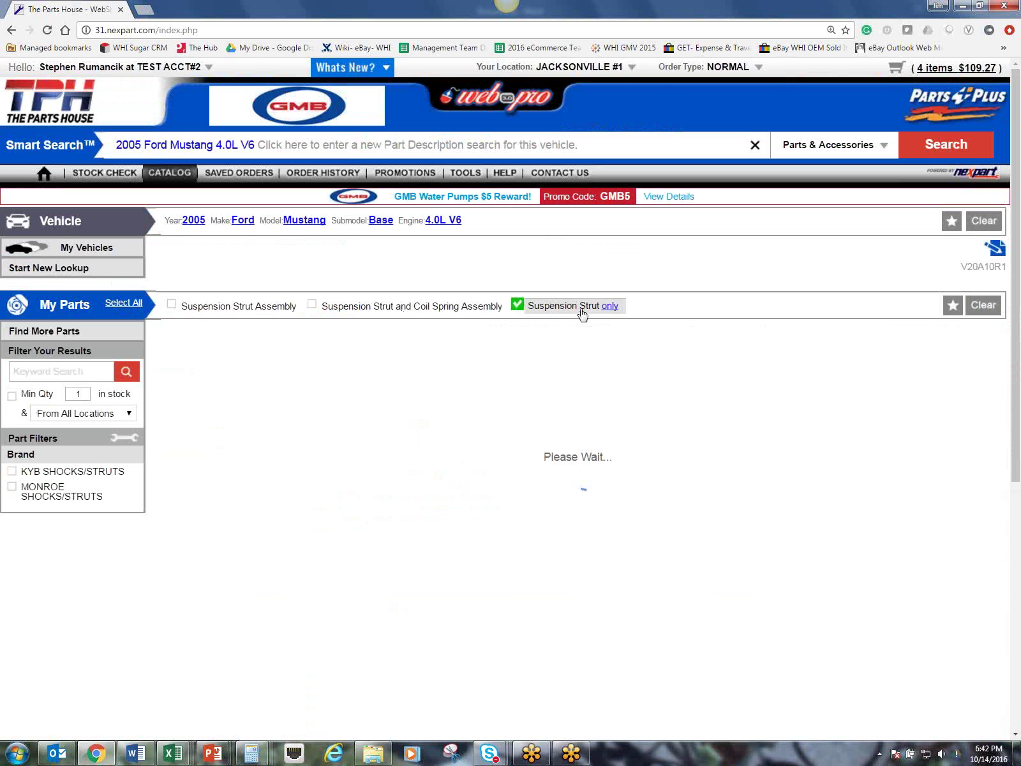
left_click(267, 313)
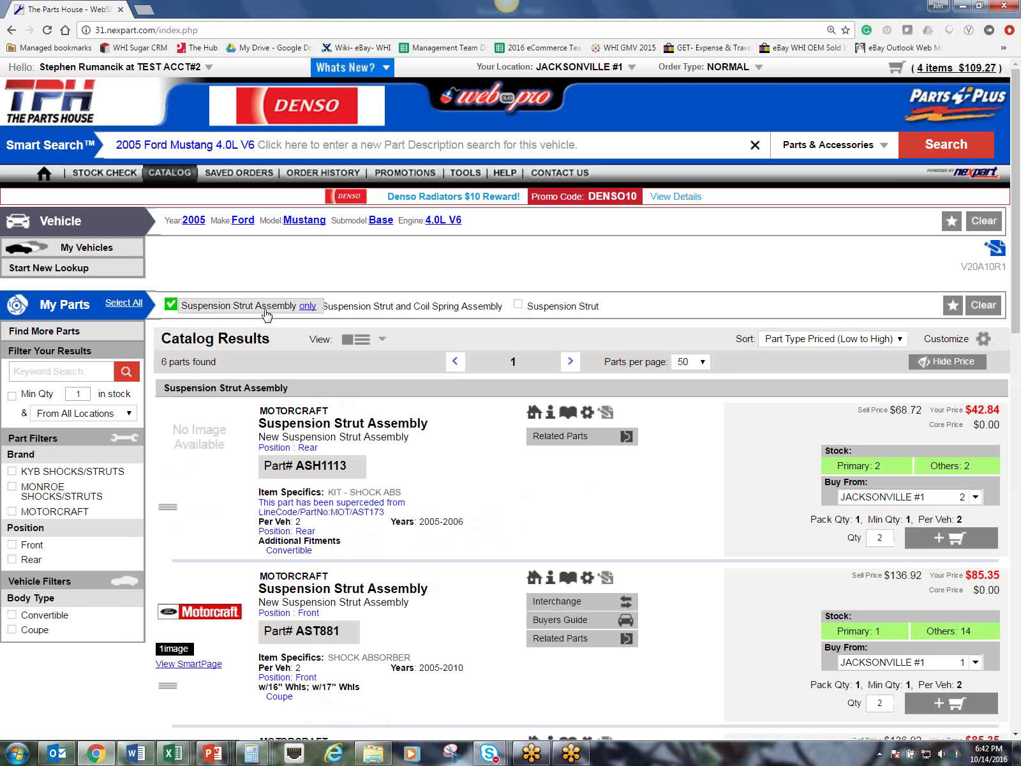
Examine the enlarged image and the SmartPage interchange information of the Monroe 72138 strut assembly.
scroll(502, 489, "down", 3)
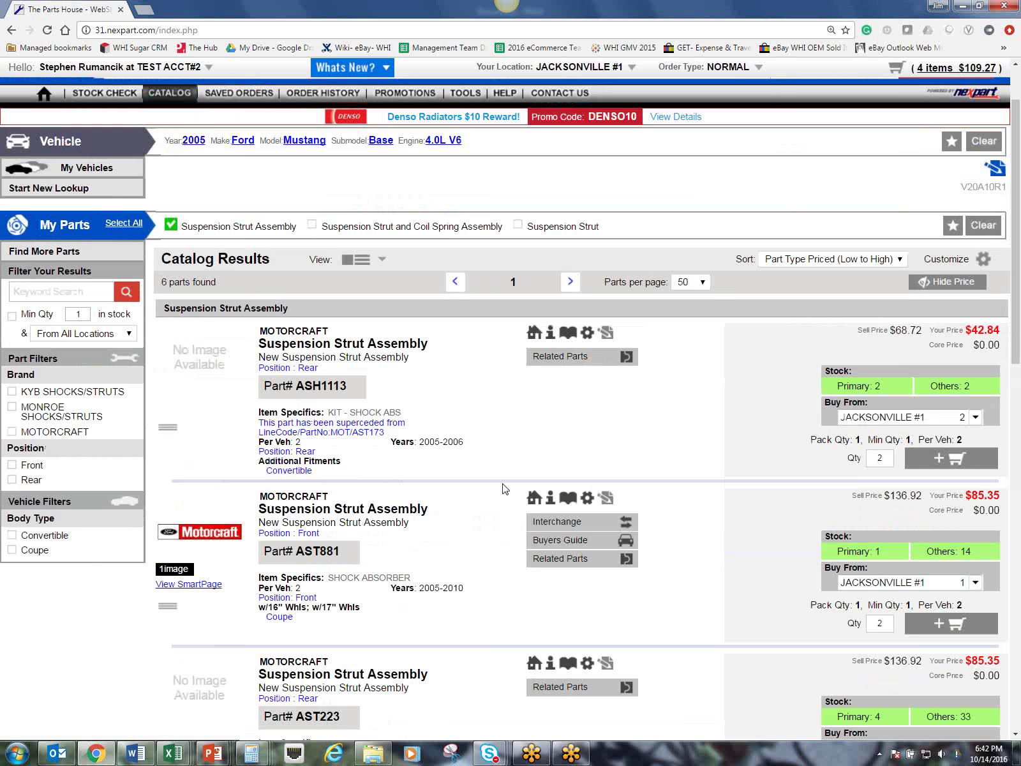
scroll(502, 488, "down", 6)
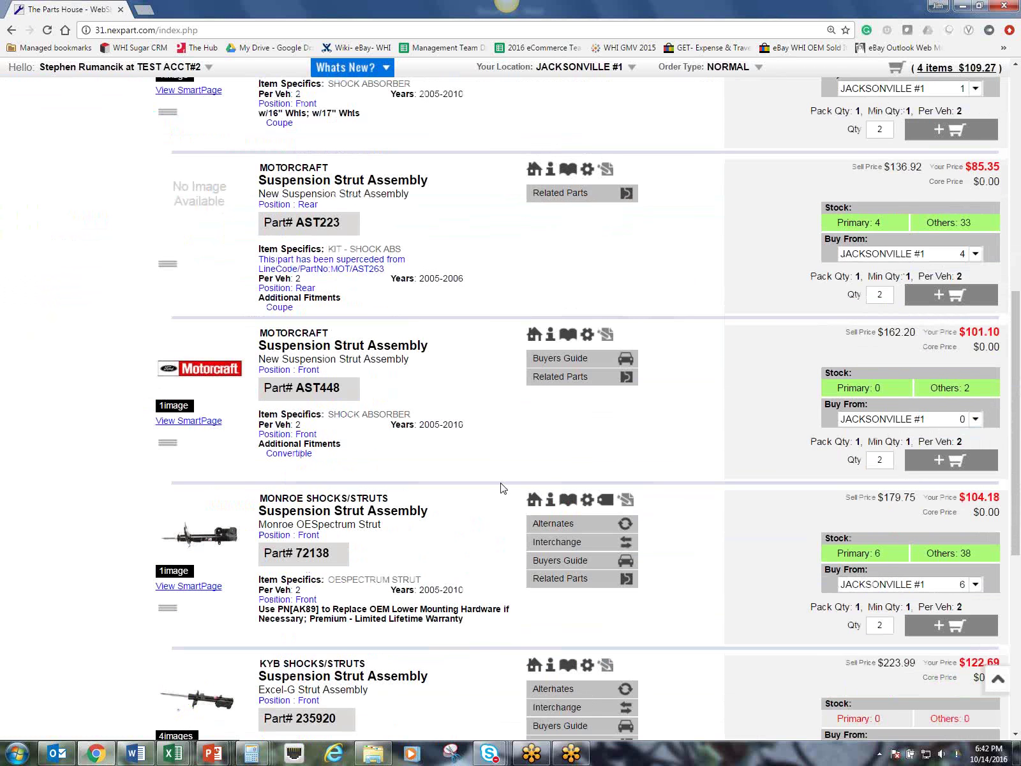
left_click(214, 534)
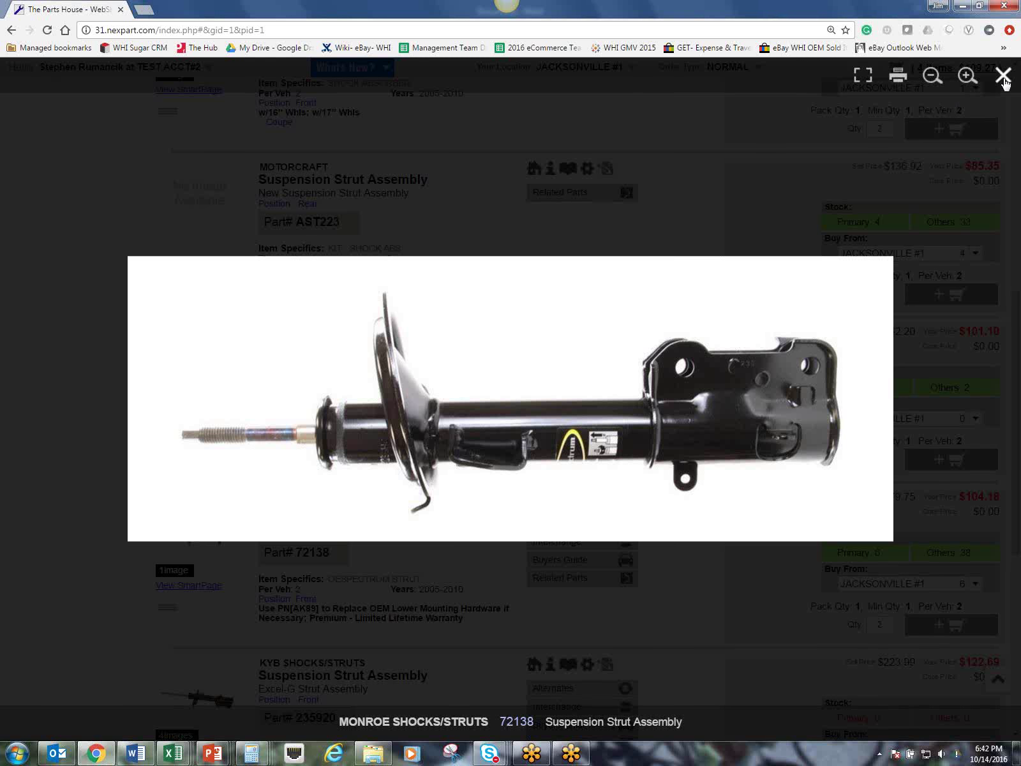
left_click(1003, 77)
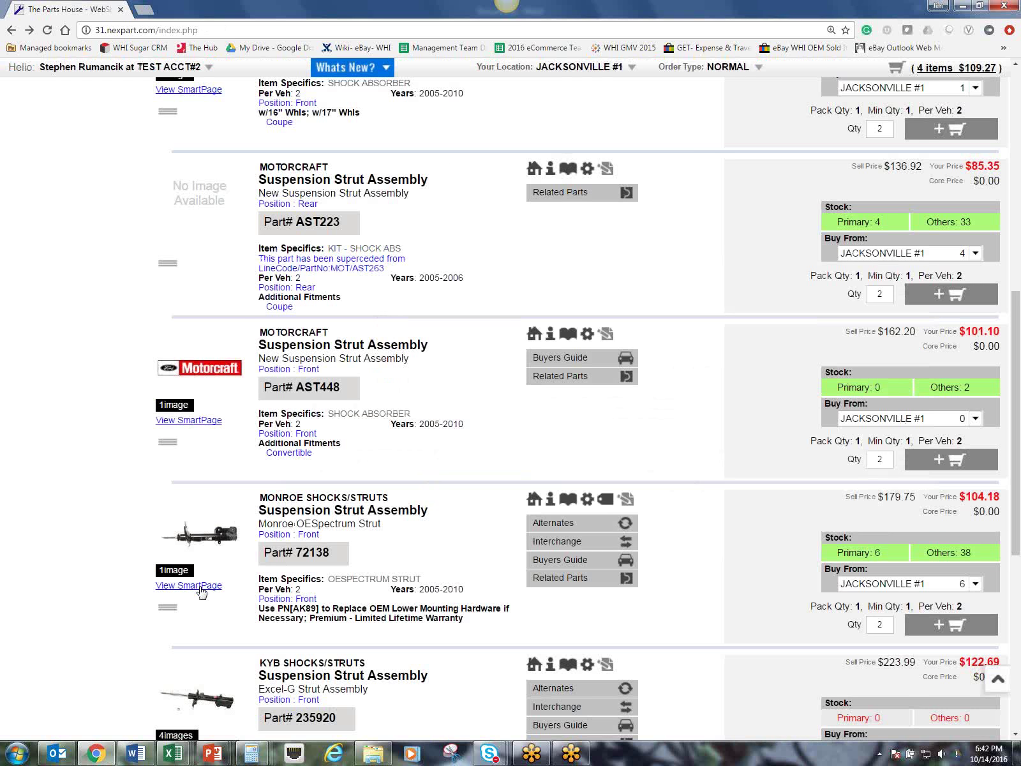
left_click(212, 587)
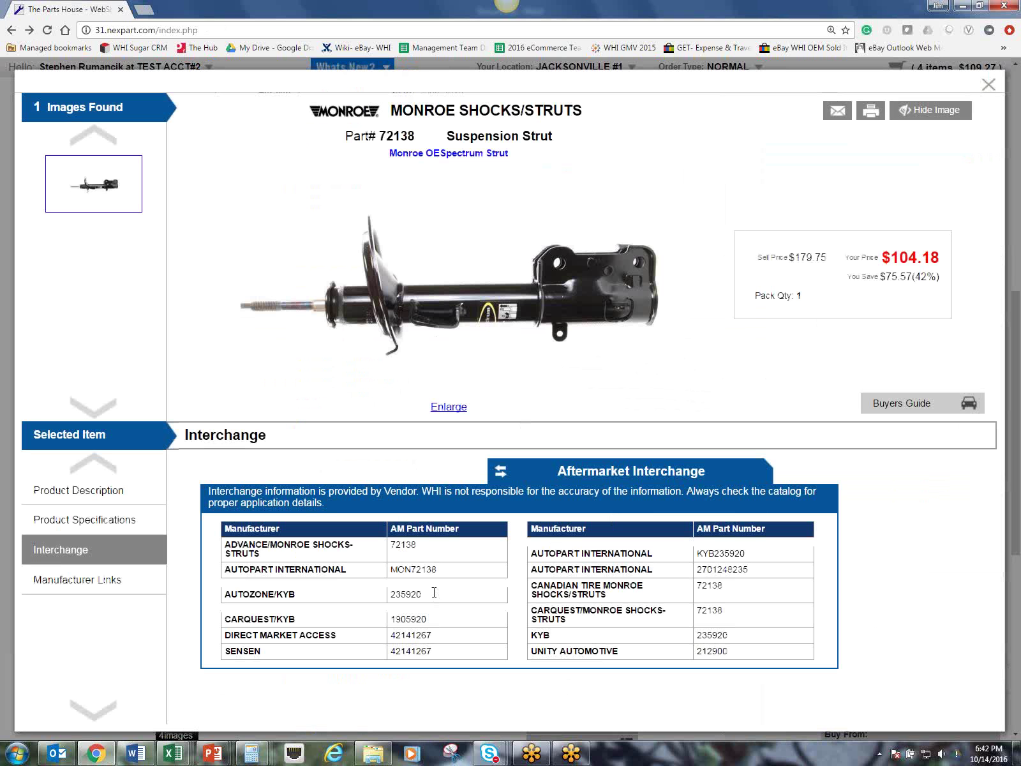
left_click(988, 85)
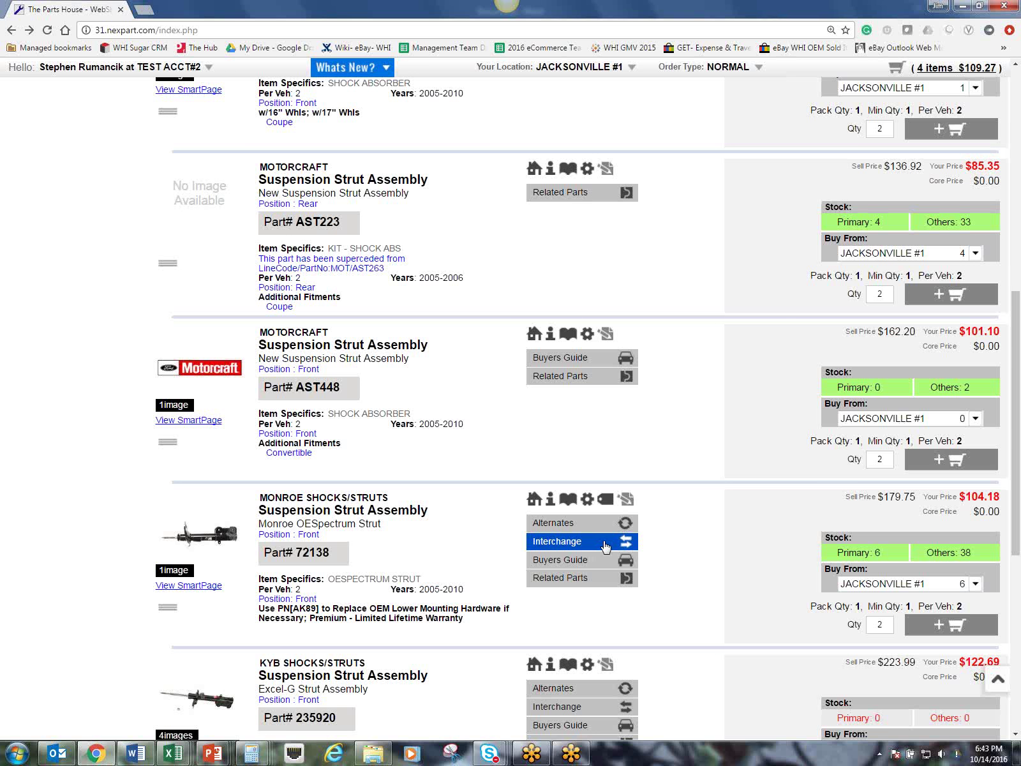
View the Suspension Stabilizer Bar Link related parts for the Monroe 72138 strut assembly and return to the results.
left_click(576, 578)
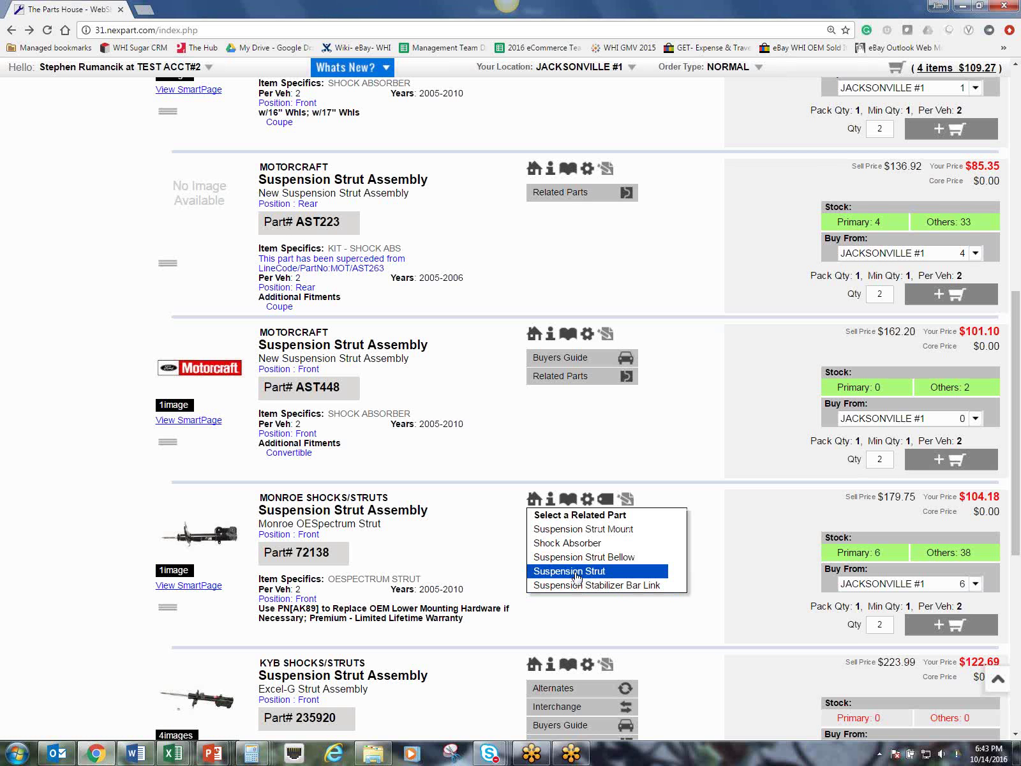
left_click(577, 586)
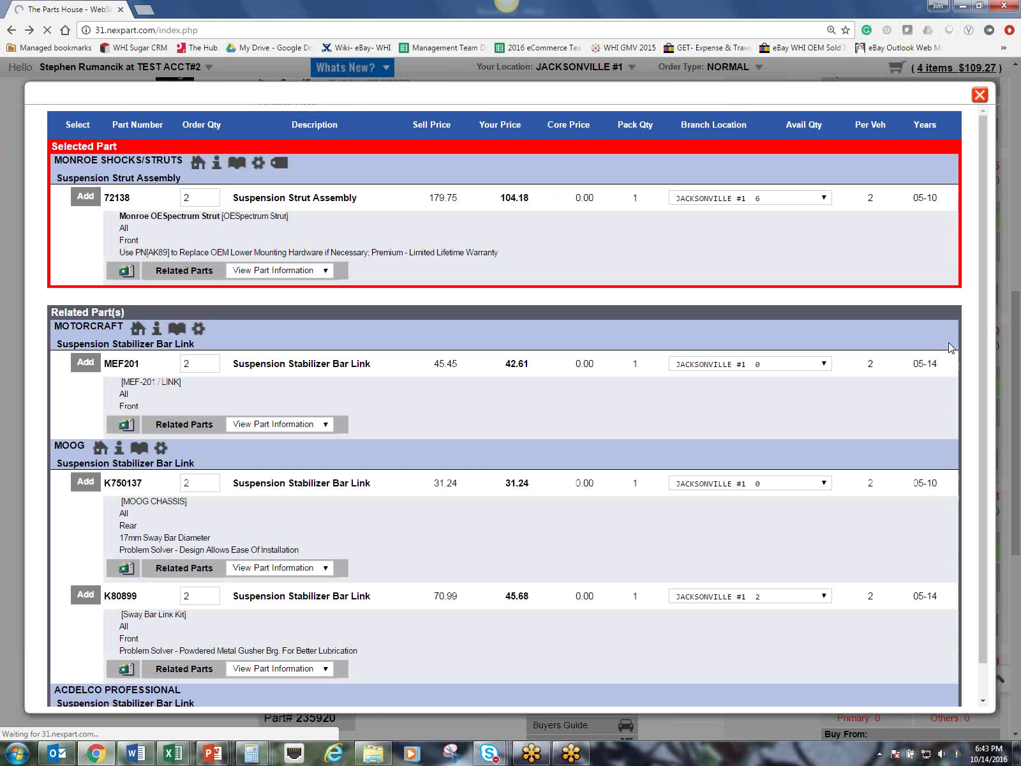
left_click(979, 95)
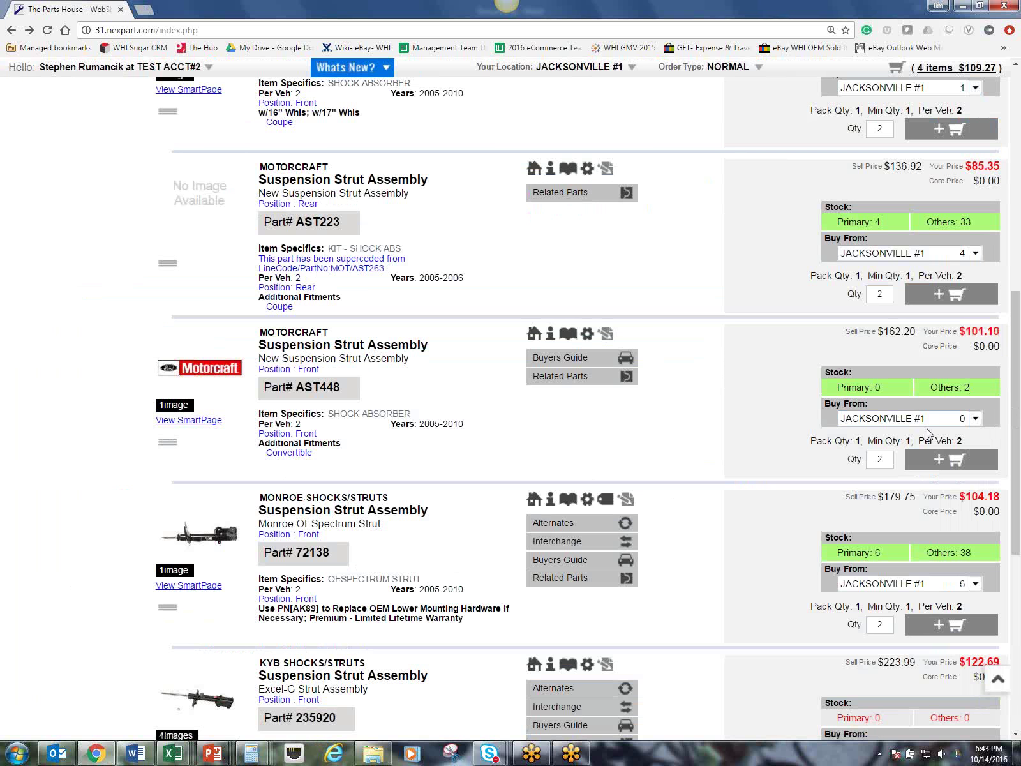
Check the branch stock of Motorcraft AST448 and add two Motorcraft AST223 strut assemblies to the cart from JACKSONVILLE #1.
left_click(974, 418)
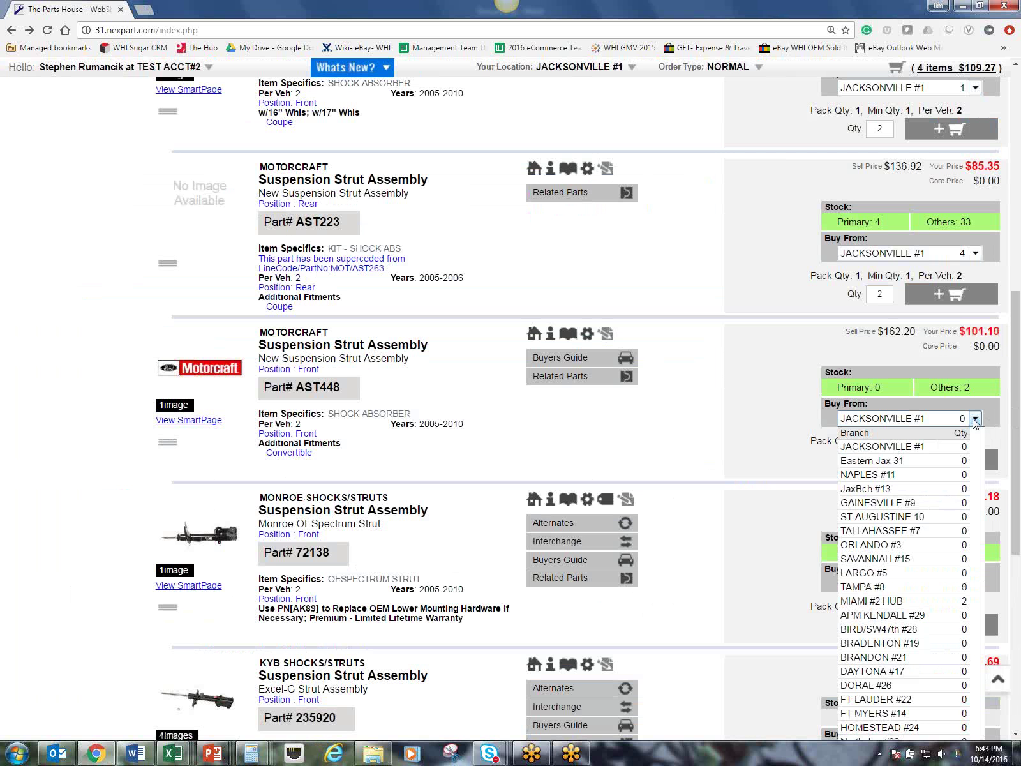
left_click(766, 352)
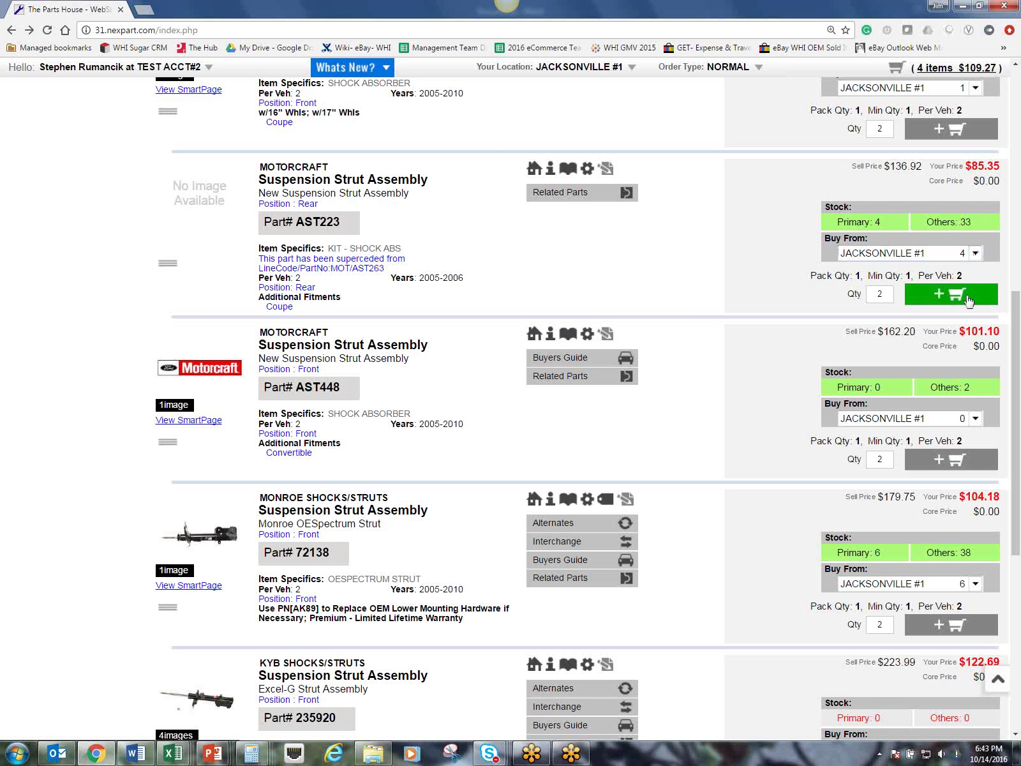
left_click(974, 301)
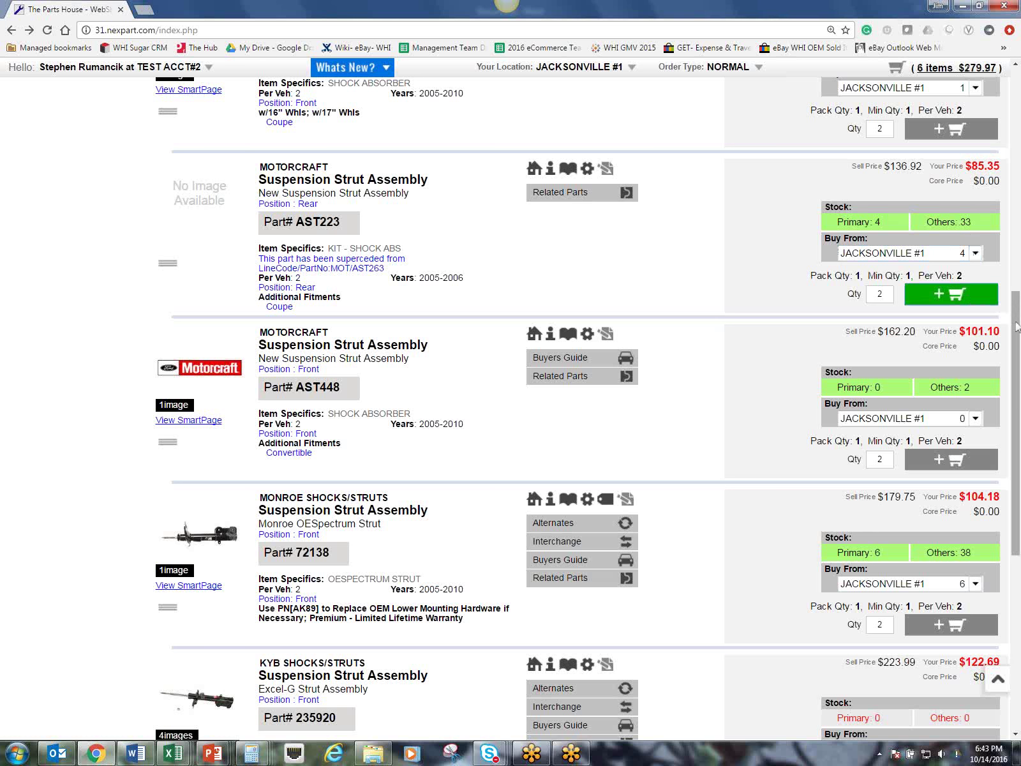
Review the sort options available for the Suspension Strut Assembly catalog results without changing the order.
scroll(1018, 180, "up", 4)
scroll(1018, 181, "up", 5)
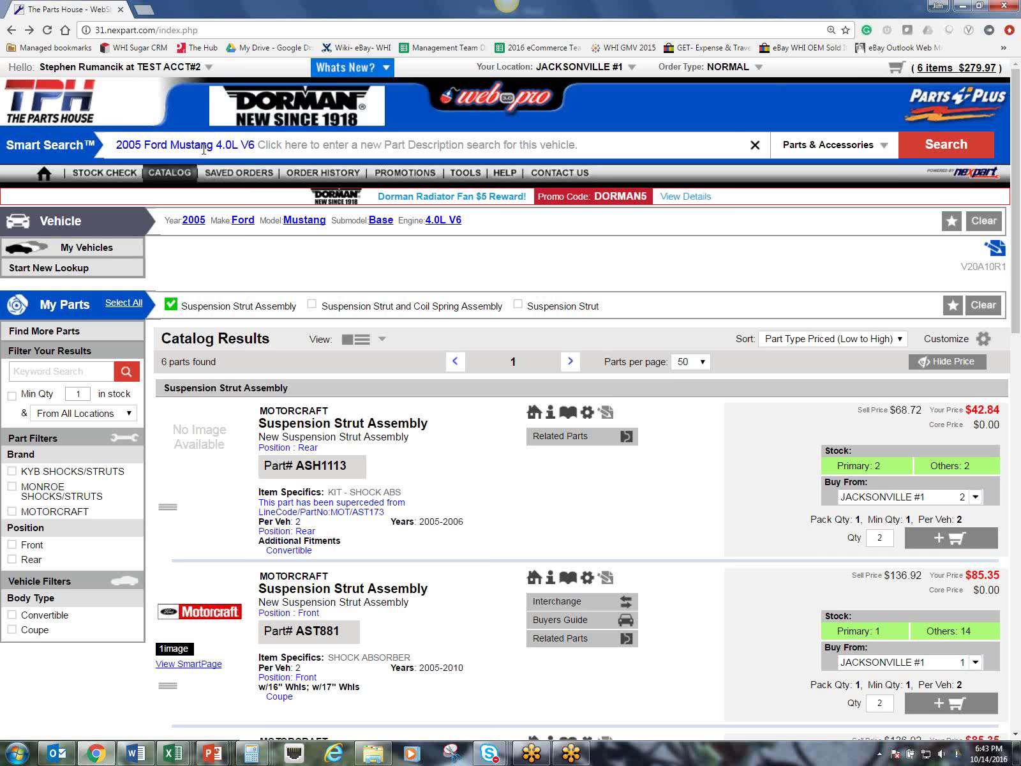
left_click(95, 330)
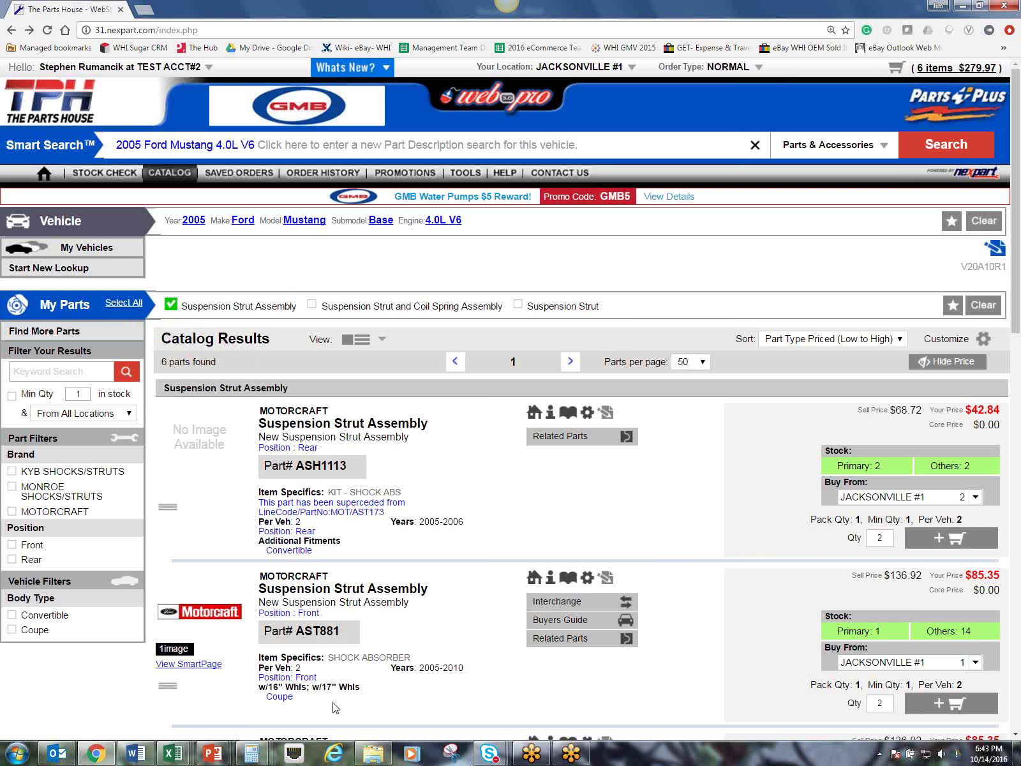
left_click(826, 340)
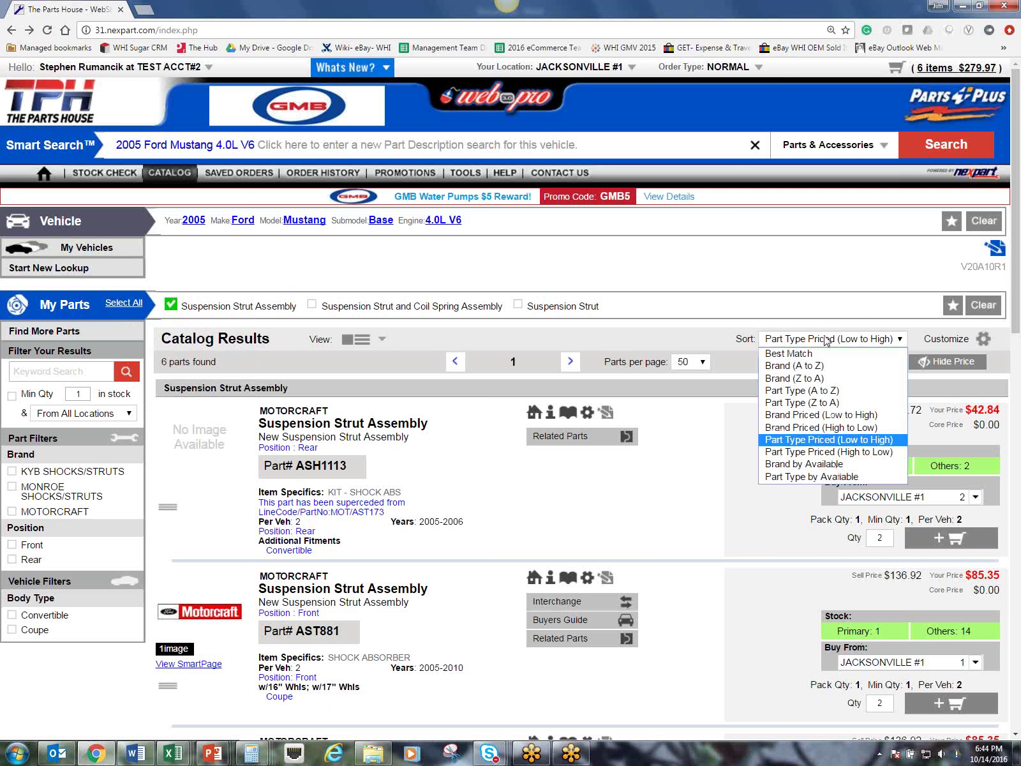
left_click(827, 340)
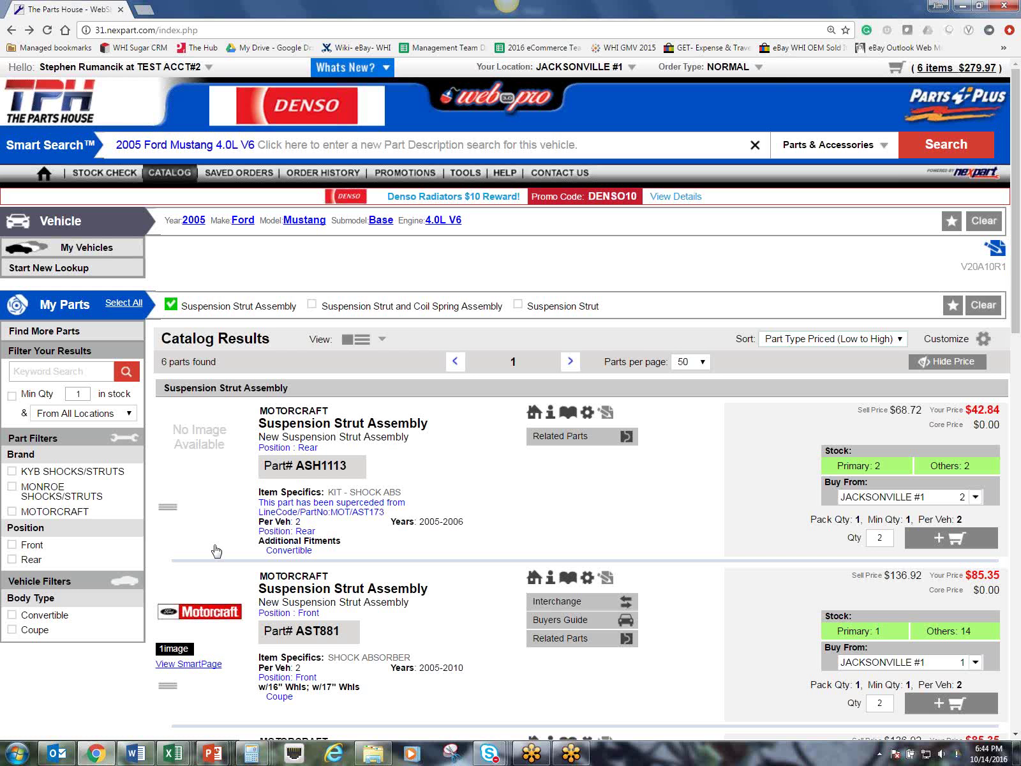